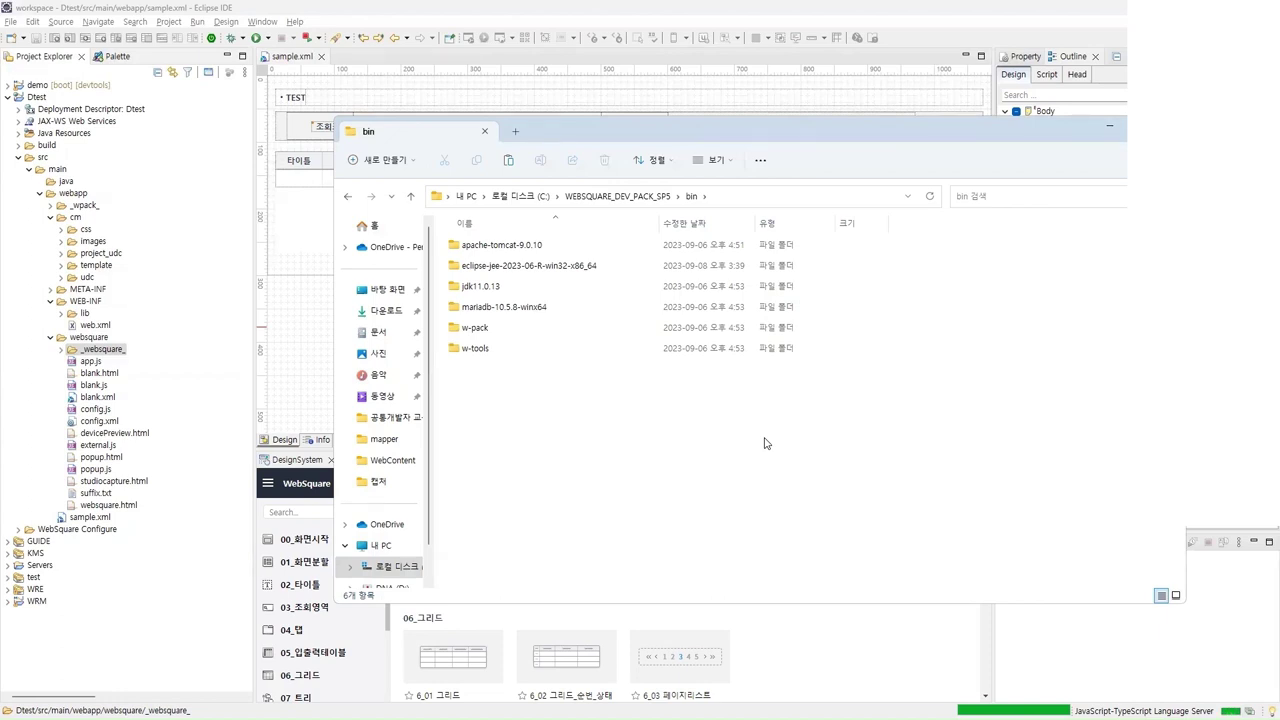
Minimize the file manager window and close the Servers view in Eclipse.
{"action": "left_click", "coordinate": [1109, 126]}
{"action": "left_click", "coordinate": [1101, 612]}
{"action": "left_click_drag", "start_coordinate": [1116, 533], "coordinate": [1107, 455]}
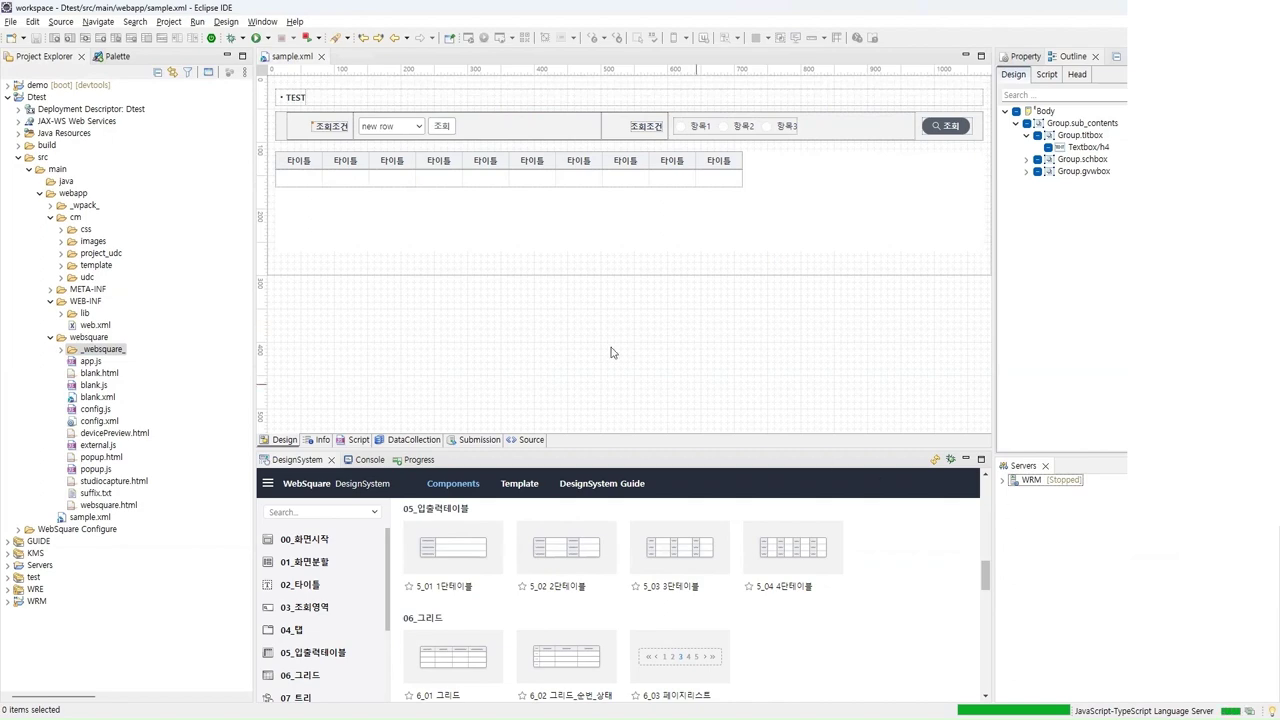
{"action": "left_click", "coordinate": [1045, 466]}
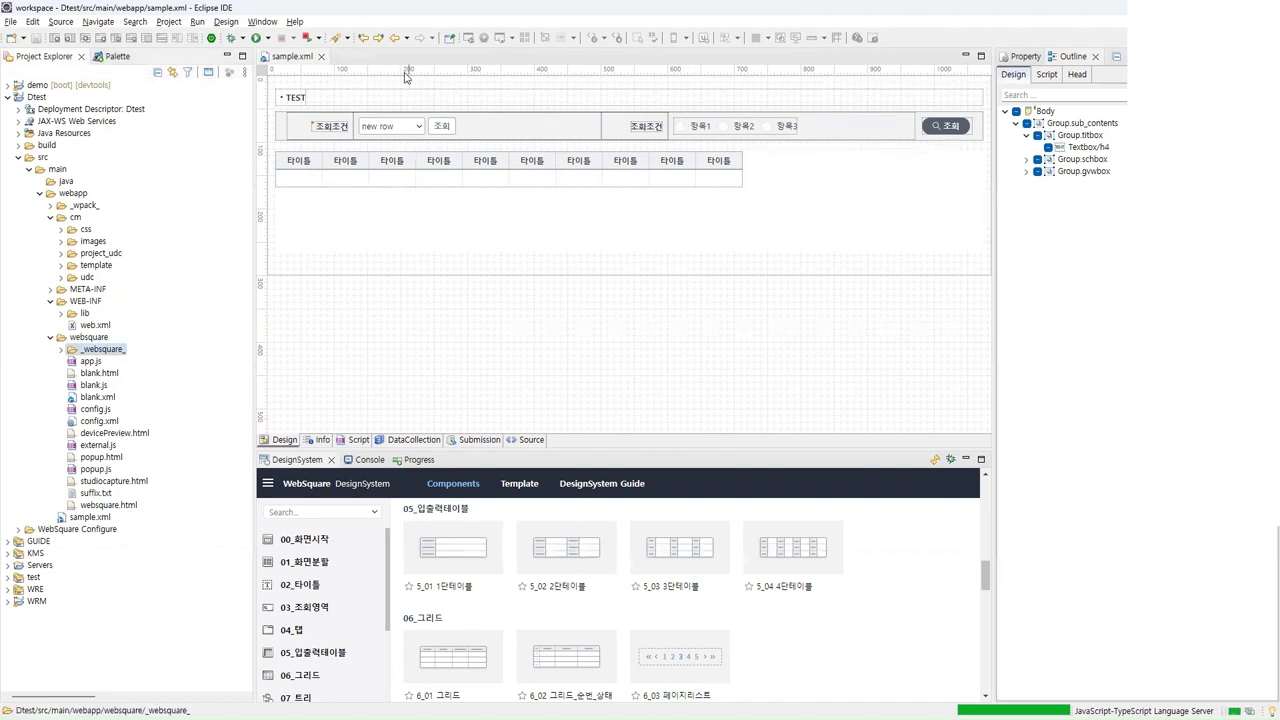
Reopen the Servers view by searching the views for "server" and dock it beside the DesignSystem view.
{"action": "left_click", "coordinate": [260, 22]}
{"action": "mouse_move", "coordinate": [304, 90]}
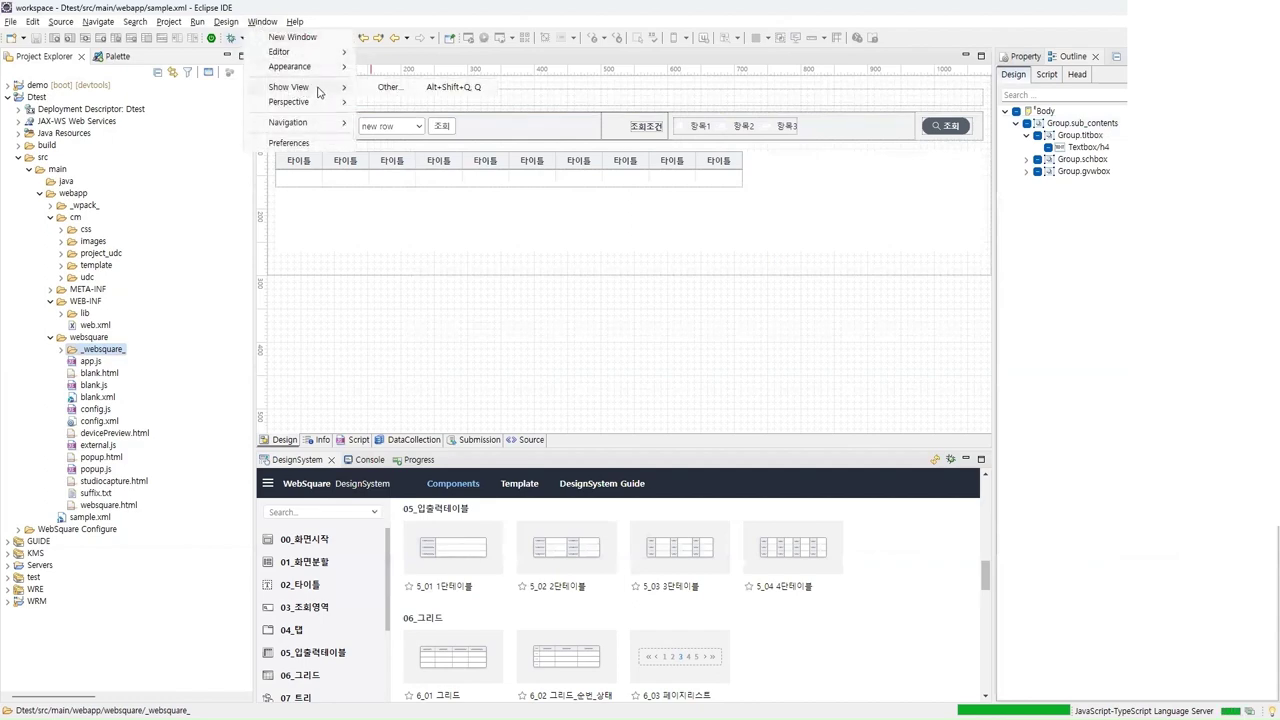
{"action": "left_click", "coordinate": [372, 90]}
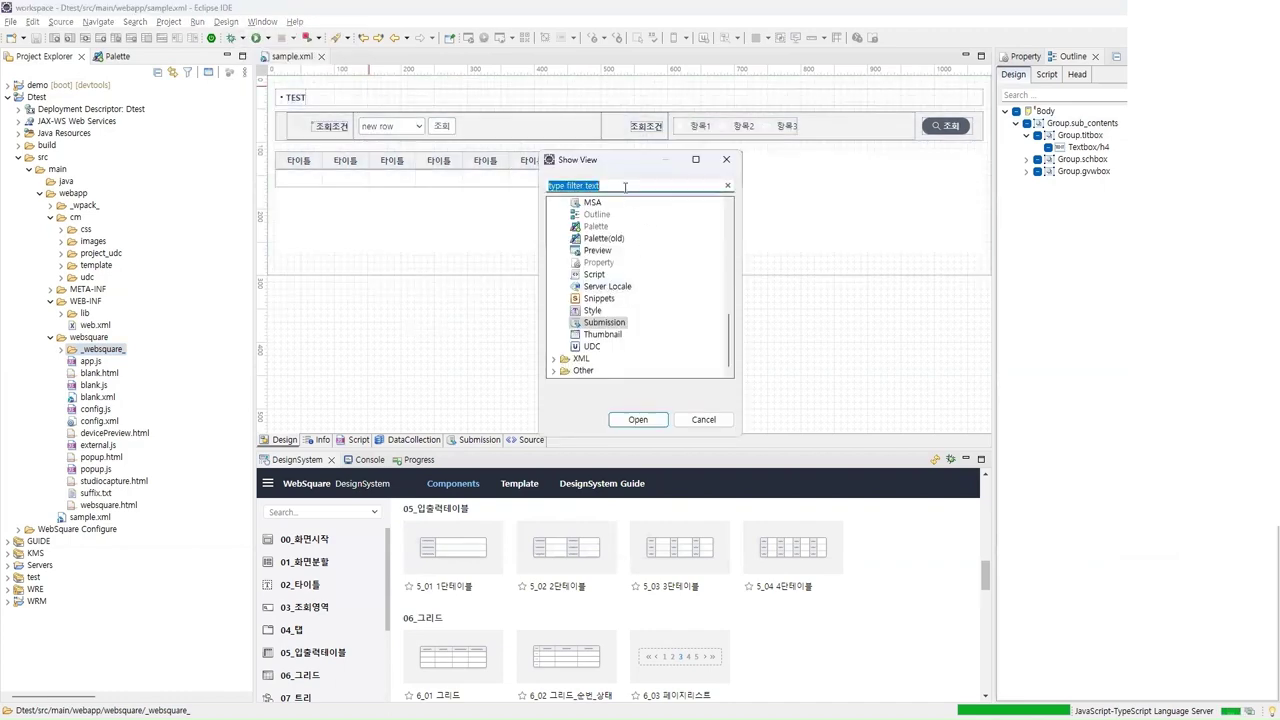
{"action": "type", "text": "server"}
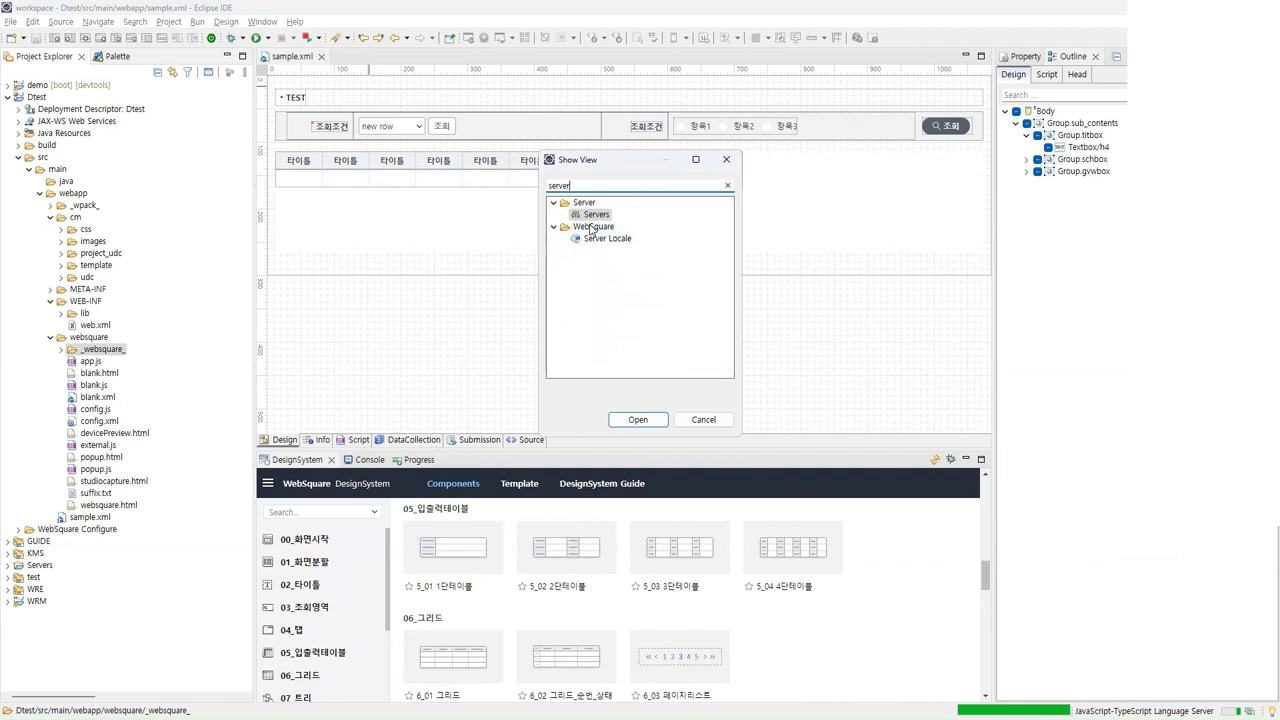
{"action": "left_click", "coordinate": [590, 215]}
{"action": "double_click", "coordinate": [584, 217]}
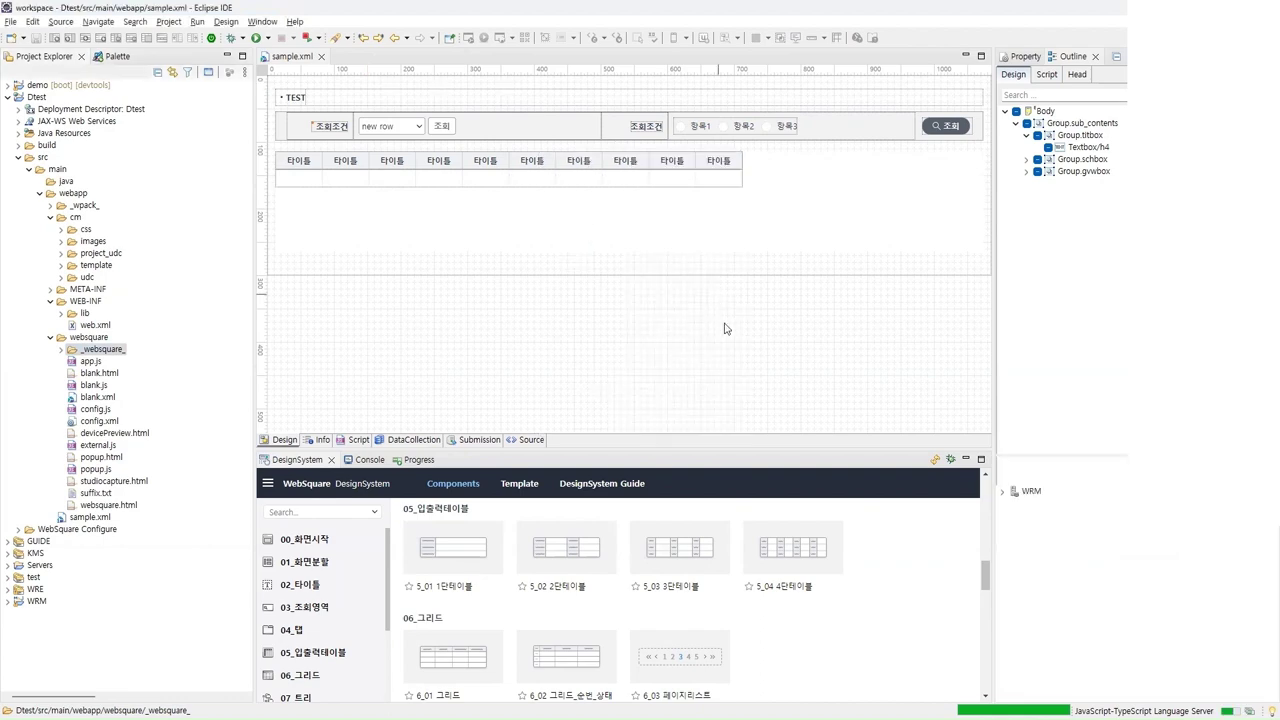
{"action": "left_click_drag", "start_coordinate": [890, 470], "coordinate": [378, 483]}
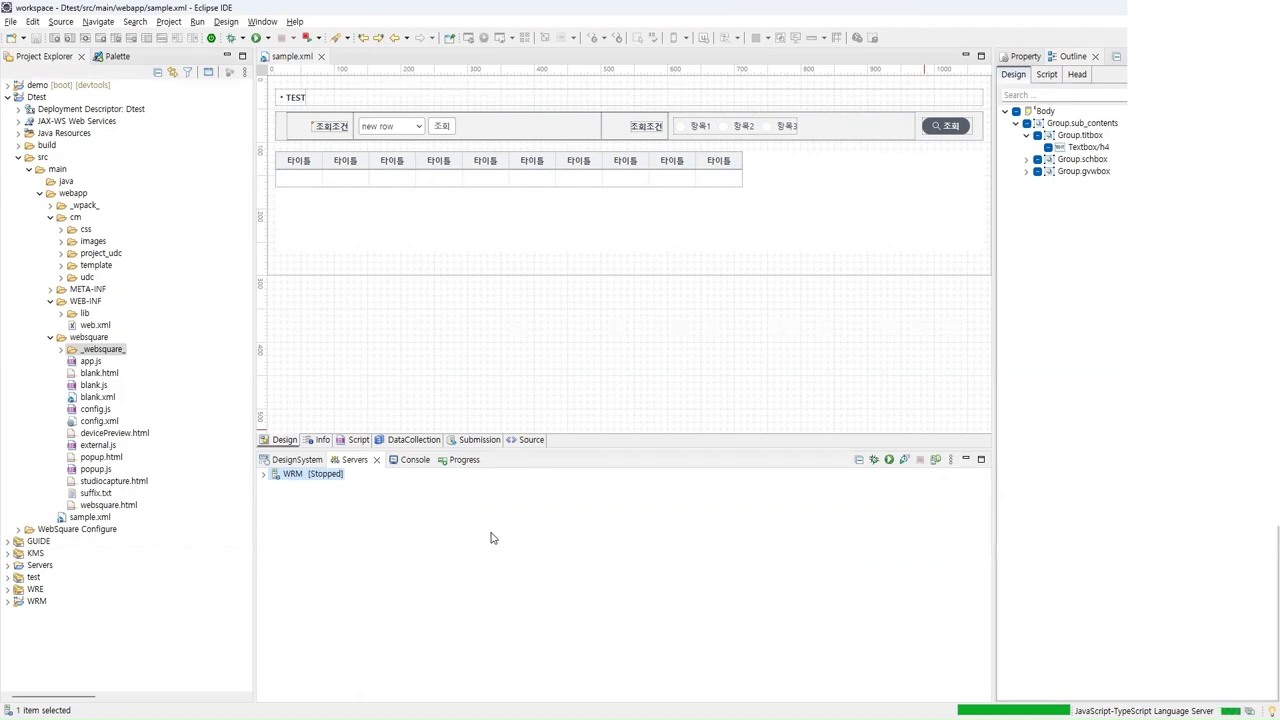
Start defining a new server and choose Apache's Tomcat v9.0 Server as its type.
{"action": "right_click", "coordinate": [336, 514]}
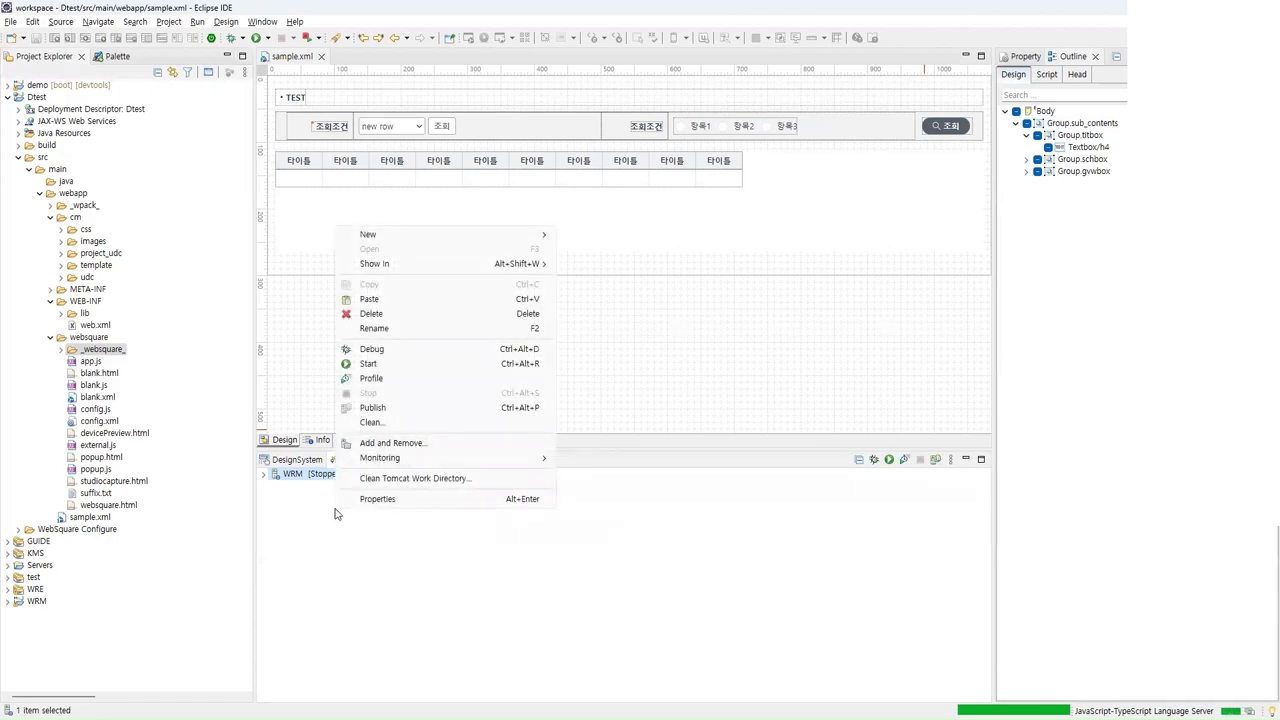
{"action": "mouse_move", "coordinate": [480, 241]}
{"action": "left_click", "coordinate": [575, 240]}
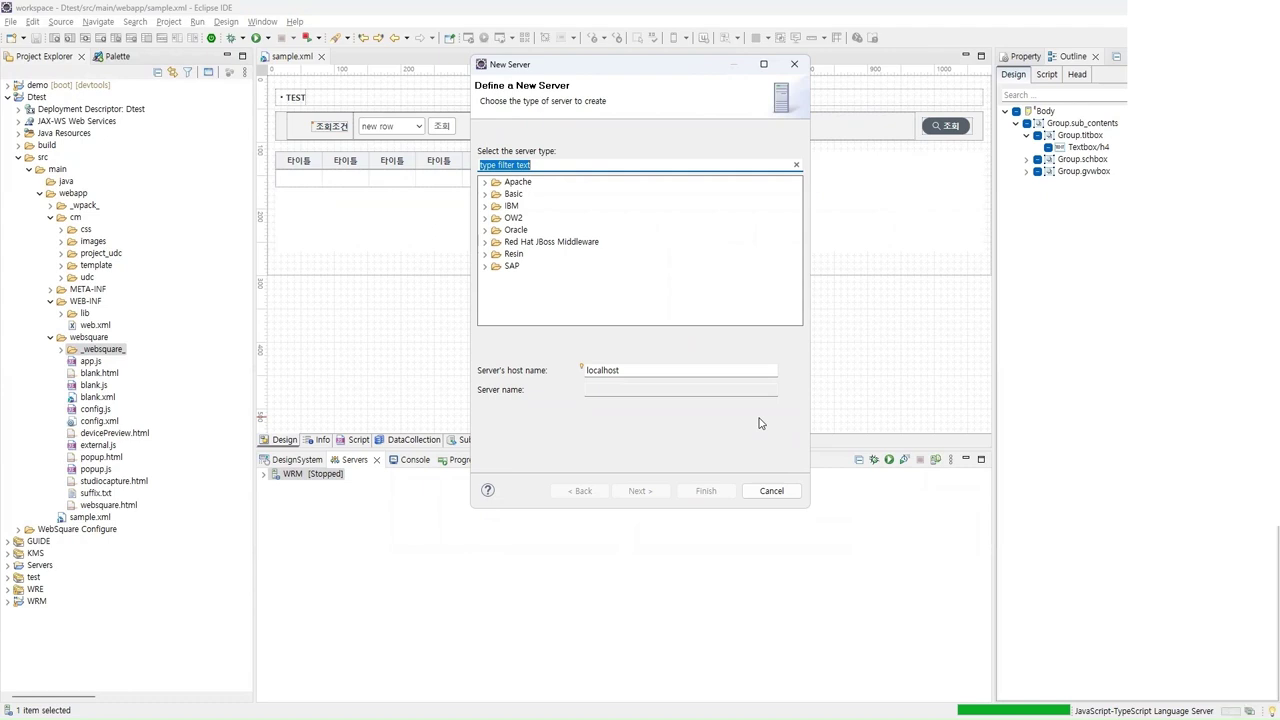
{"action": "left_click", "coordinate": [485, 182]}
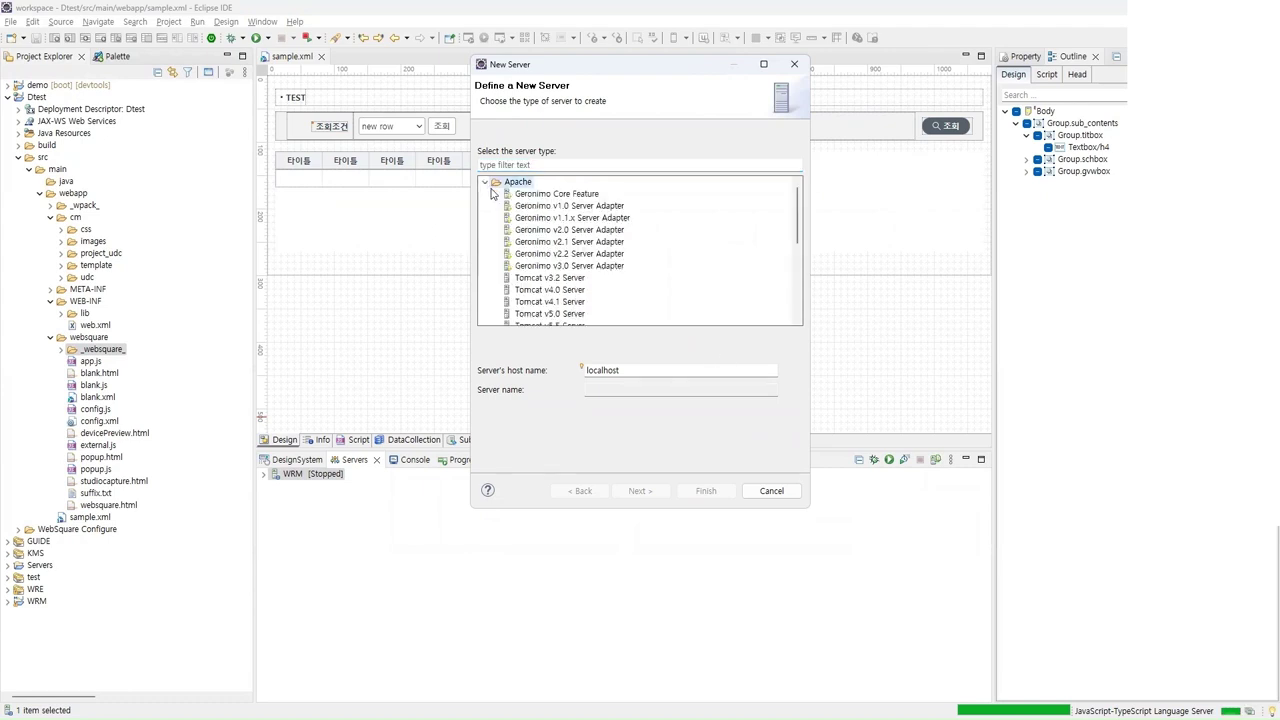
{"action": "scroll", "coordinate": [565, 232], "scroll_direction": "down", "scroll_amount": 4}
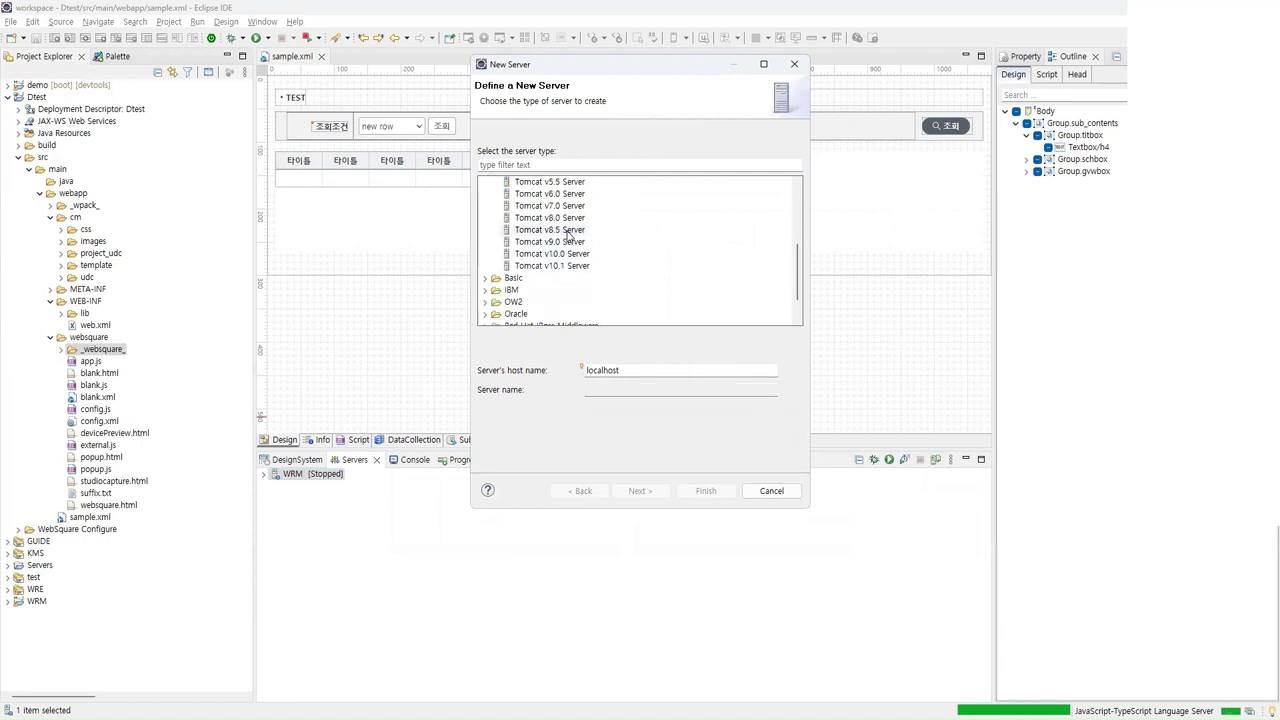
{"action": "left_click", "coordinate": [570, 241]}
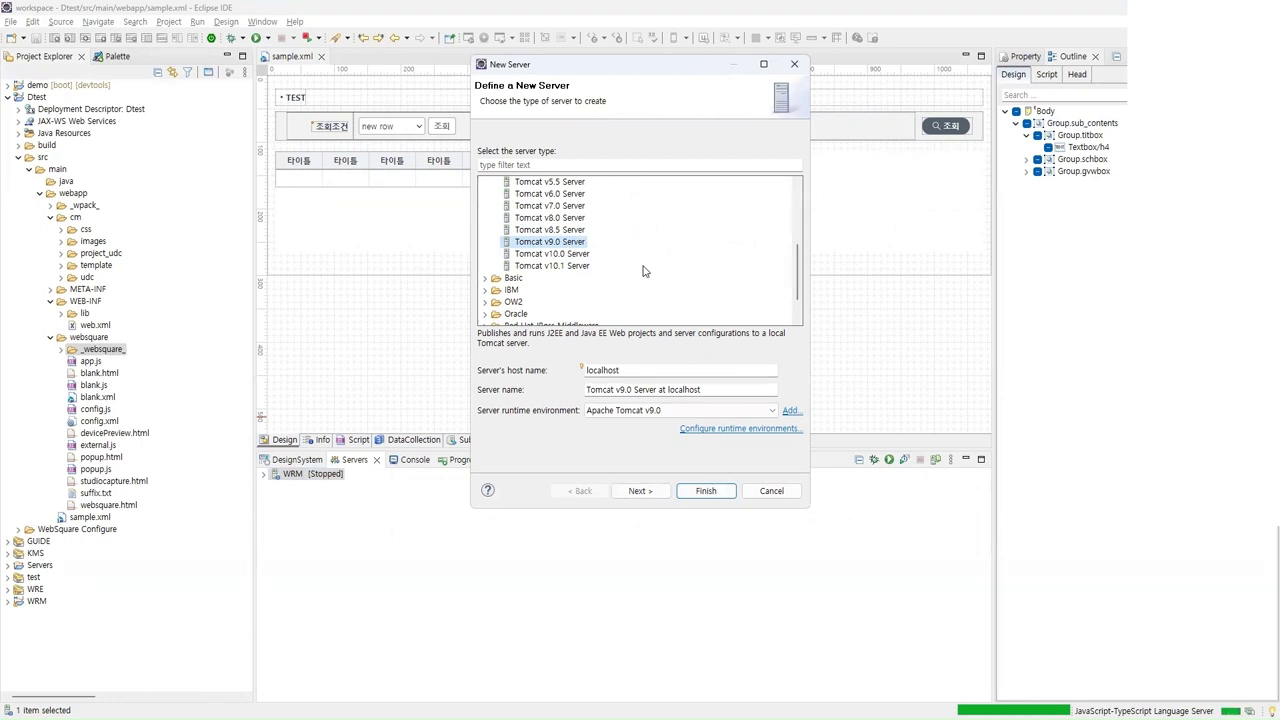
Name the new server Dtest.
{"action": "left_click", "coordinate": [632, 368]}
{"action": "key", "text": "Tab"}
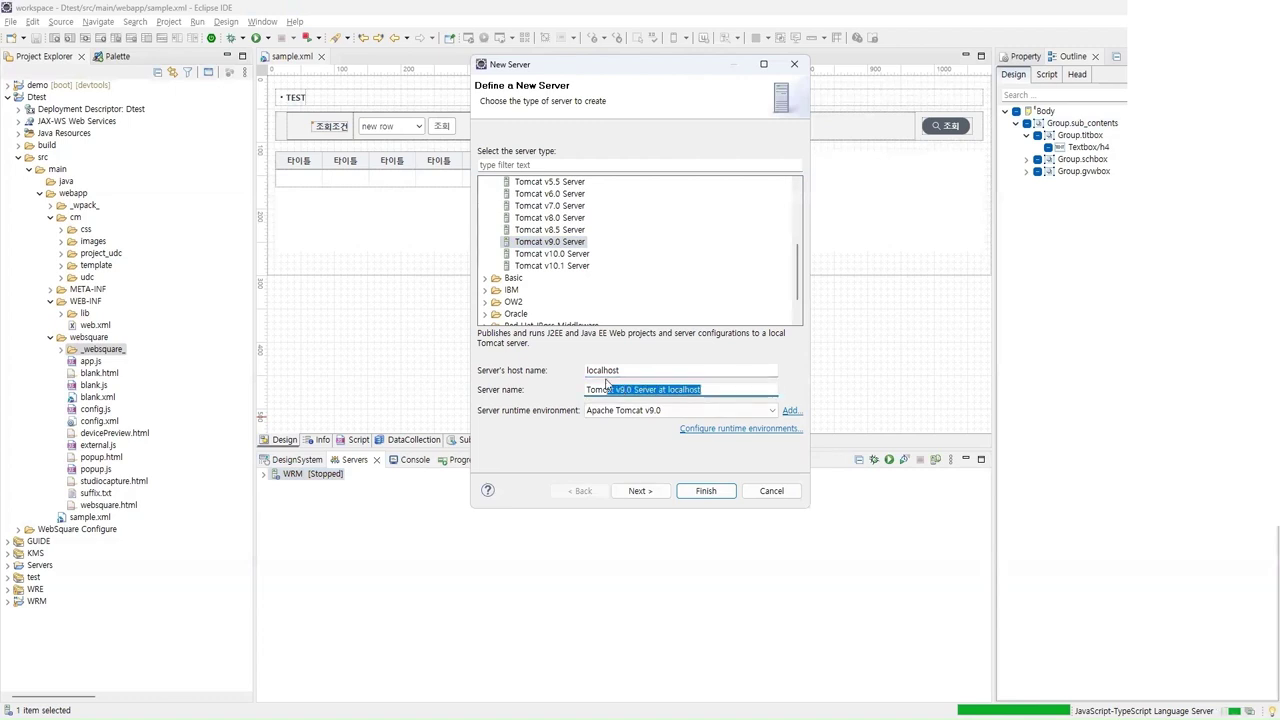
{"action": "left_click", "coordinate": [733, 388]}
{"action": "left_click_drag", "start_coordinate": [733, 388], "coordinate": [535, 391]}
{"action": "key", "text": "BackSpace"}
{"action": "type", "text": "Stes"}
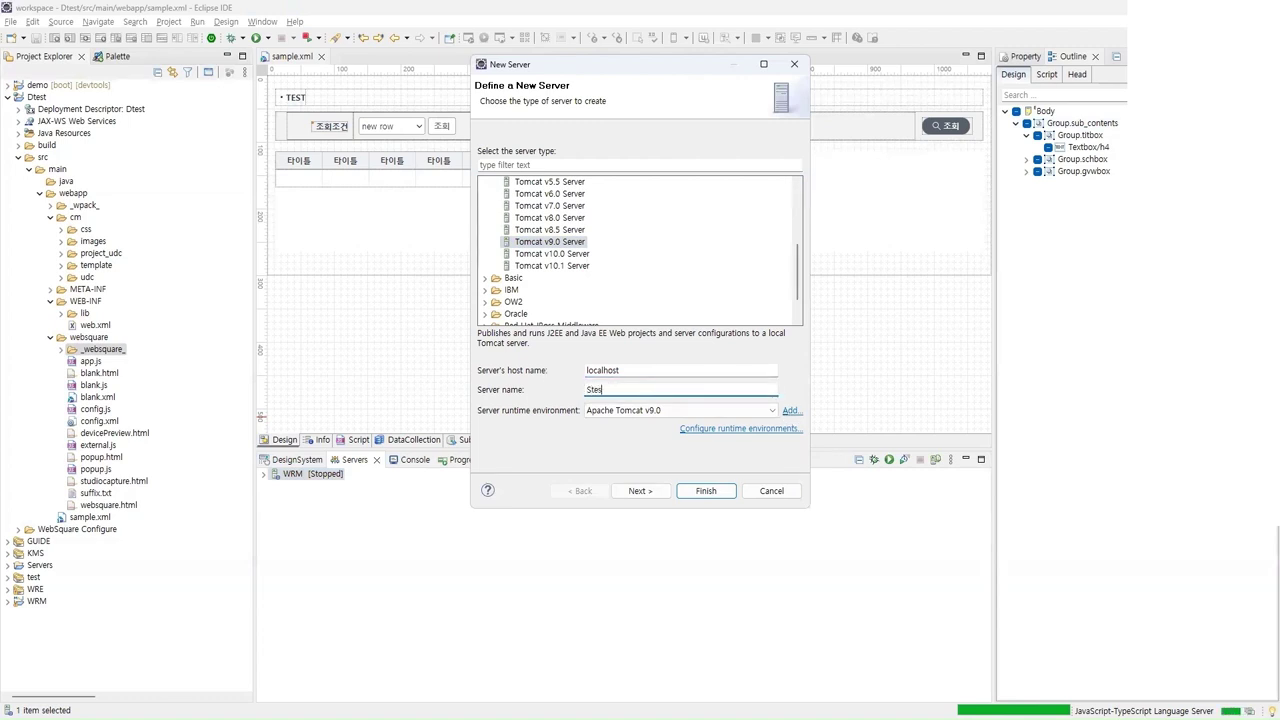
{"action": "key", "text": "BackSpace"}
{"action": "key", "text": "BackSpace"}
{"action": "key", "text": "BackSpace"}
{"action": "type", "text": "Dtest"}
Dismiss the form for adding a runtime and select Apache Tomcat v9.0 as the server runtime environment.
{"action": "left_click", "coordinate": [791, 410]}
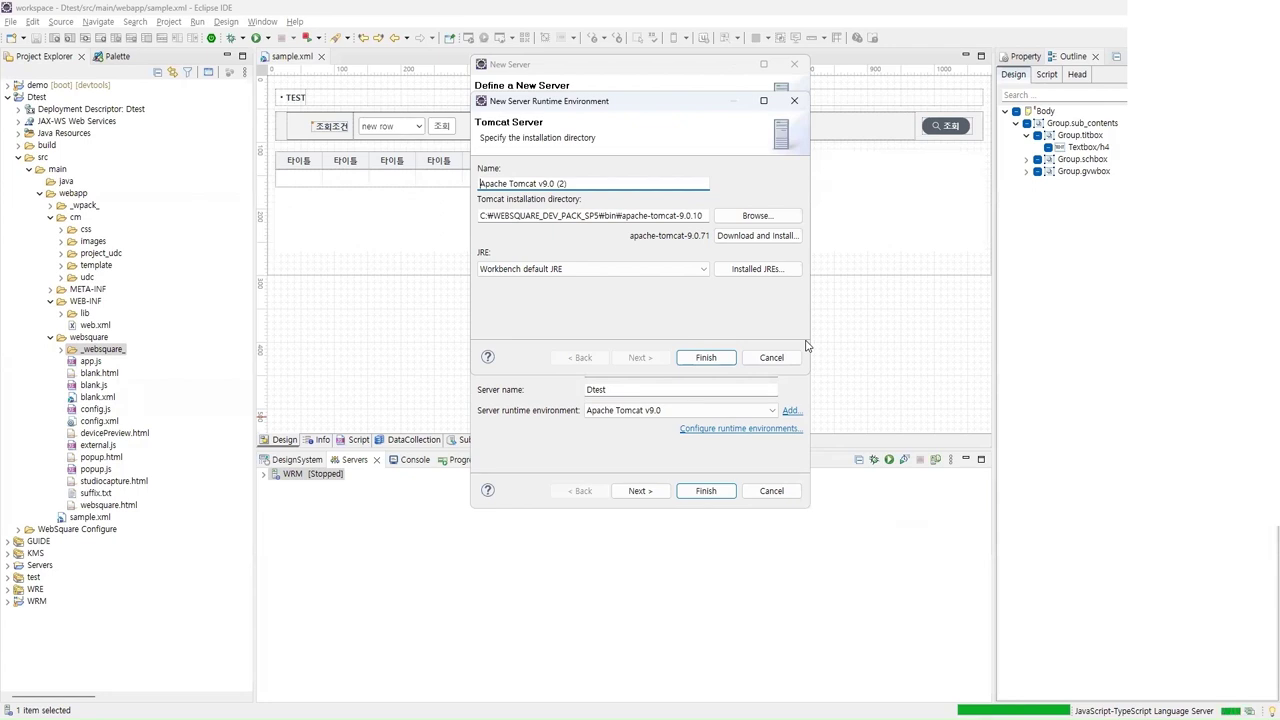
{"action": "left_click", "coordinate": [794, 100]}
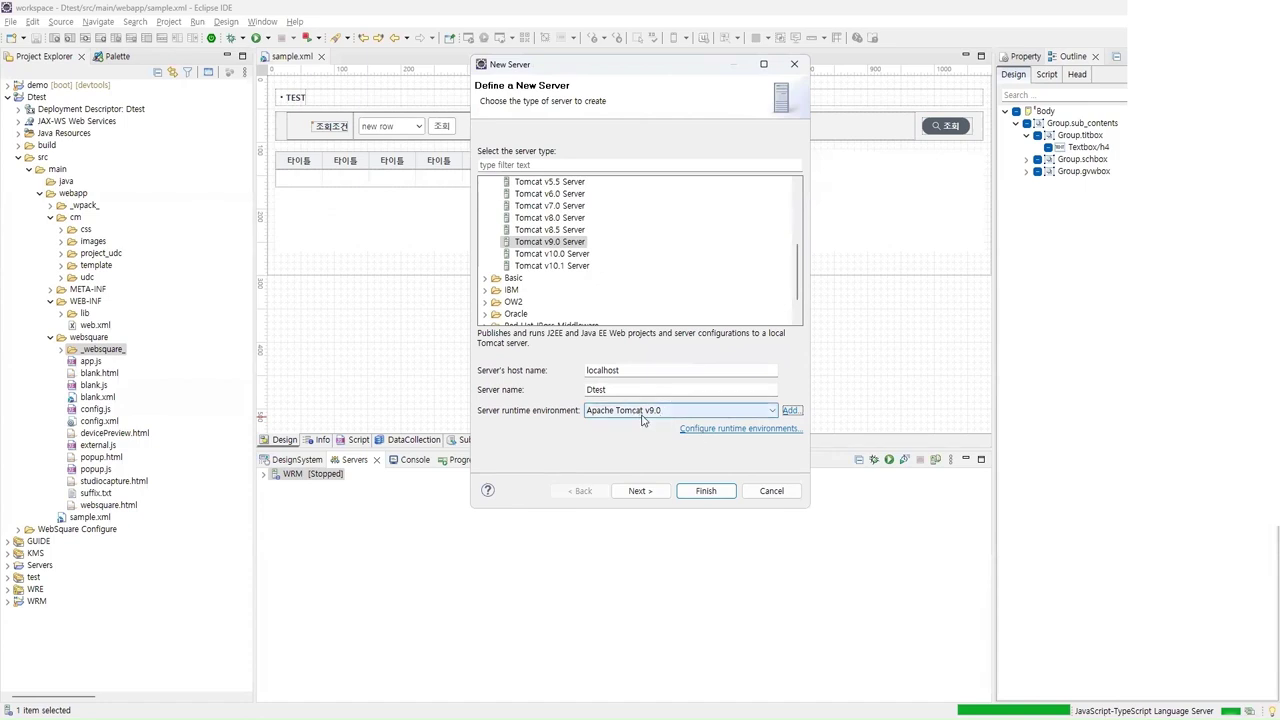
{"action": "left_click", "coordinate": [700, 413]}
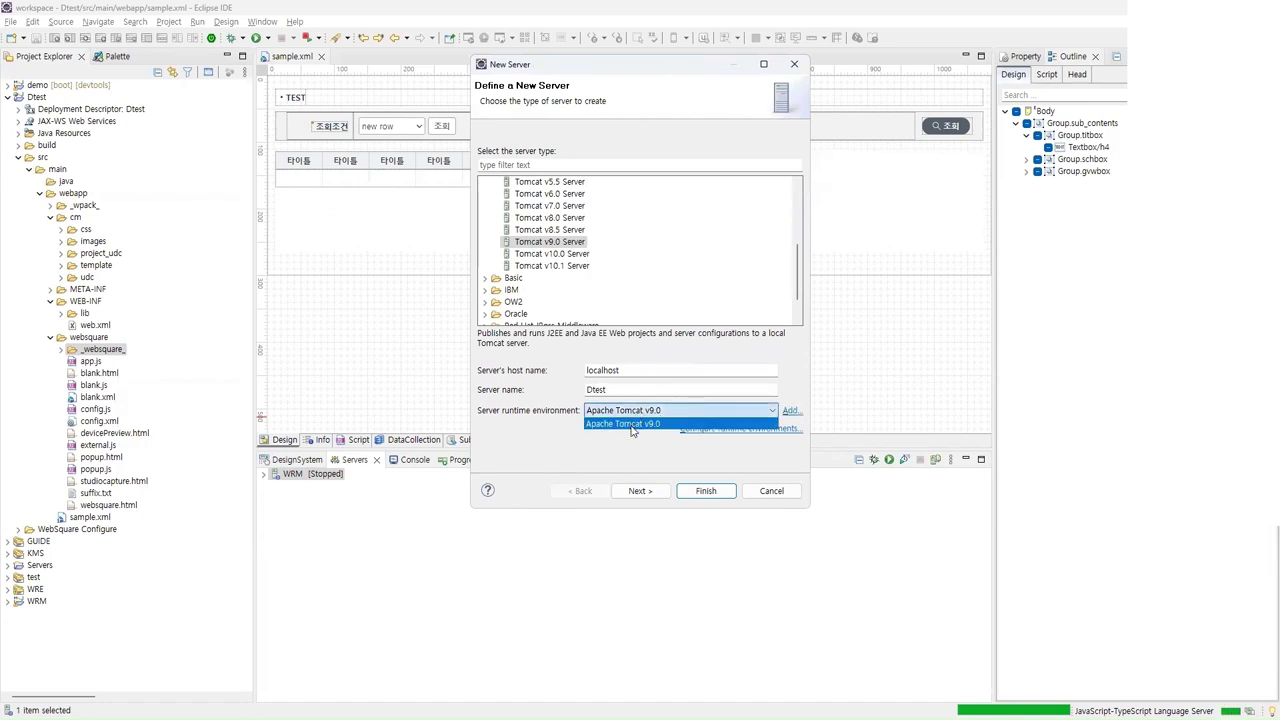
{"action": "left_click", "coordinate": [638, 420]}
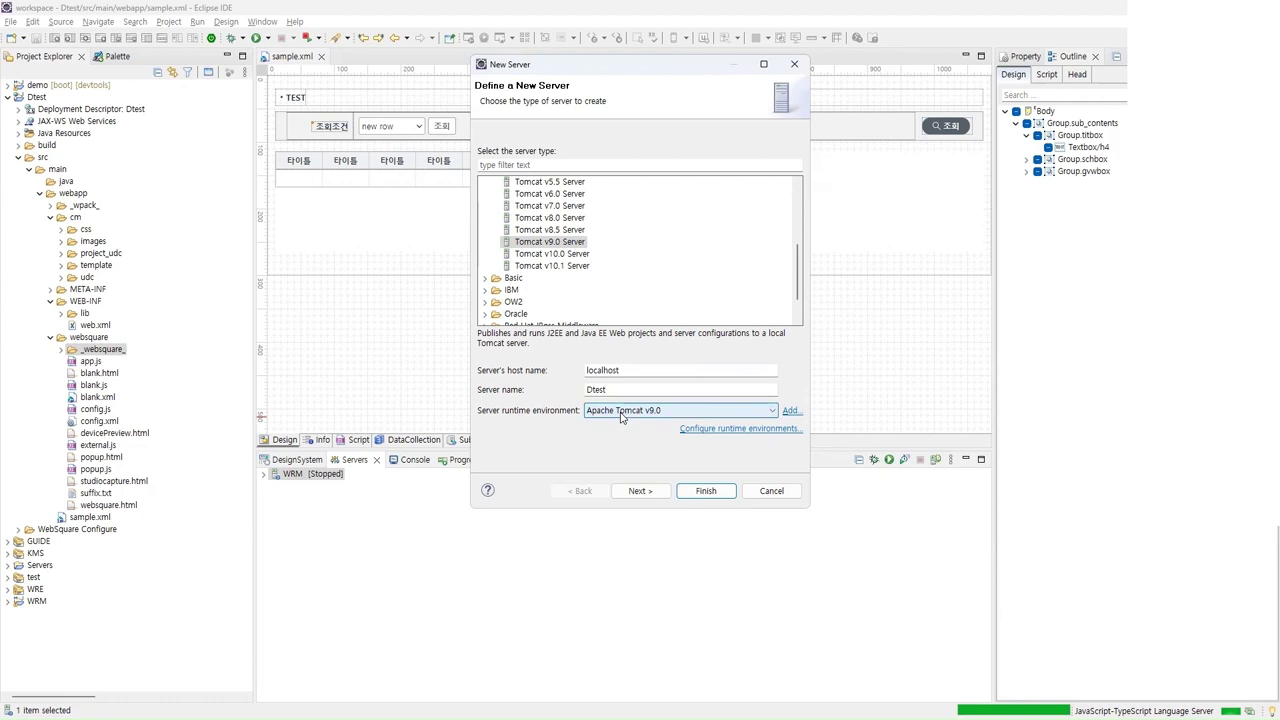
Add the Dtest project to the new server's configured resources and finish creating the server.
{"action": "left_click", "coordinate": [641, 491]}
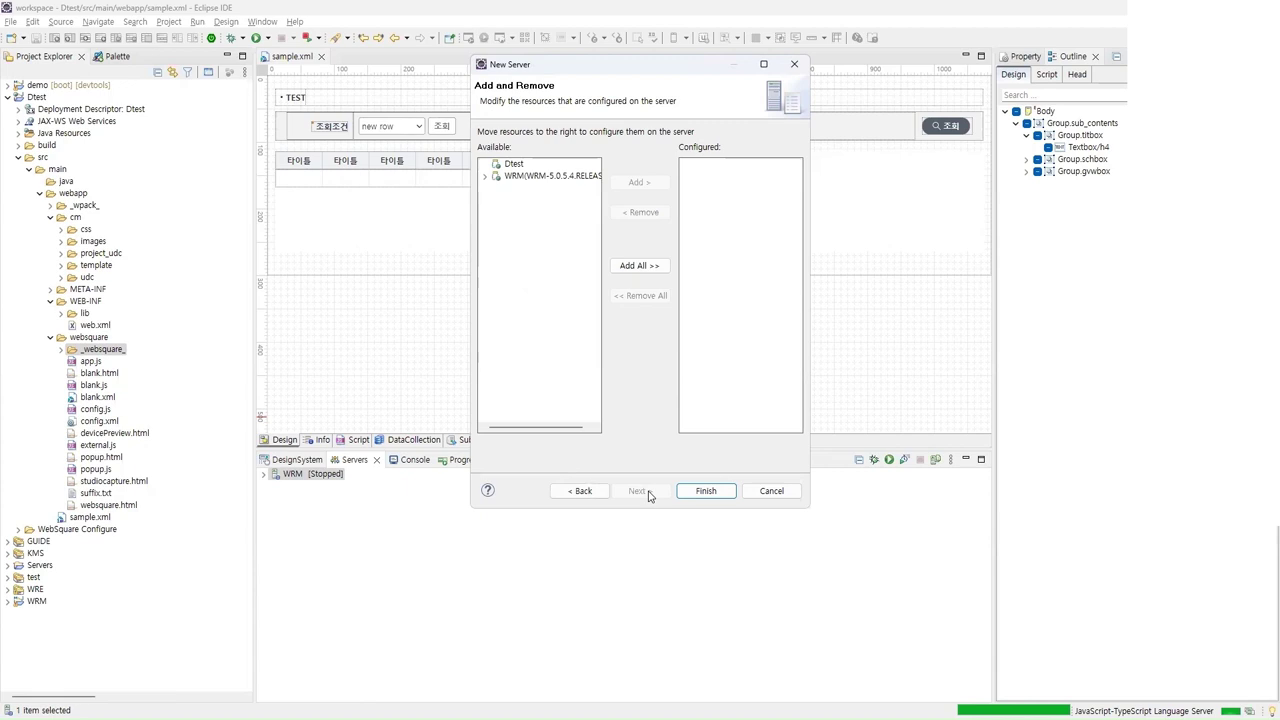
{"action": "left_click", "coordinate": [511, 164]}
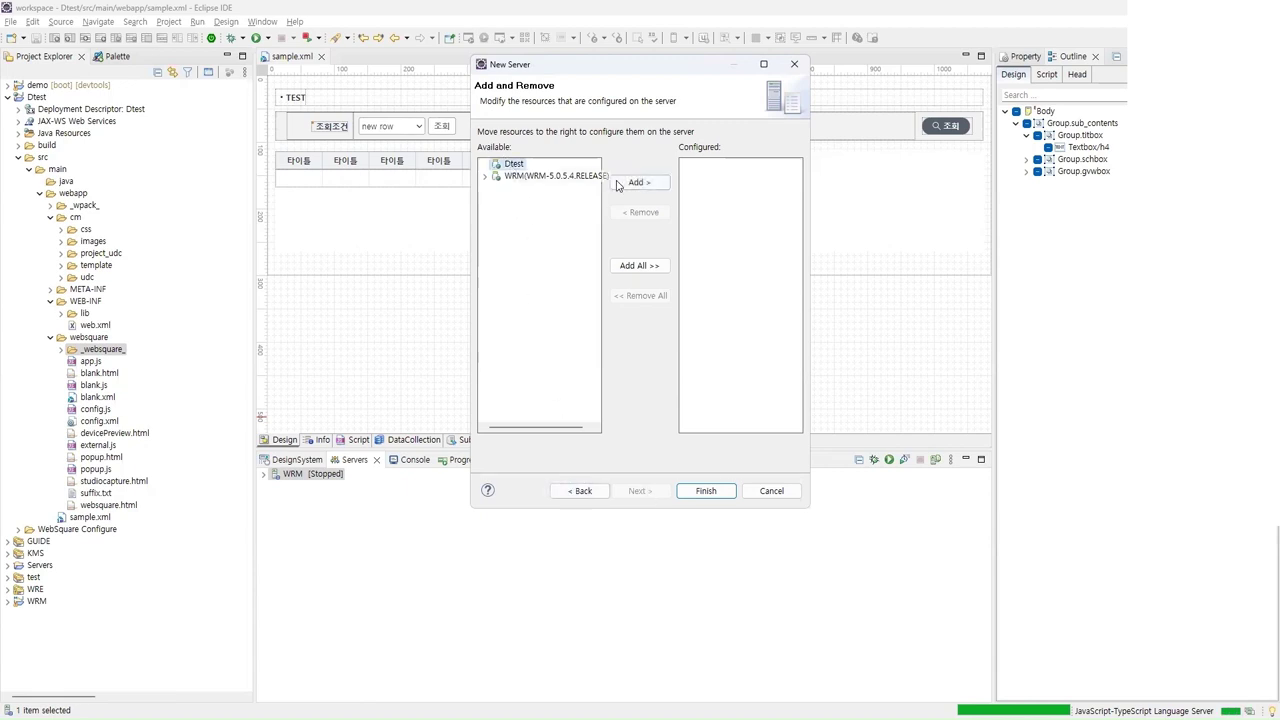
{"action": "left_click", "coordinate": [639, 183]}
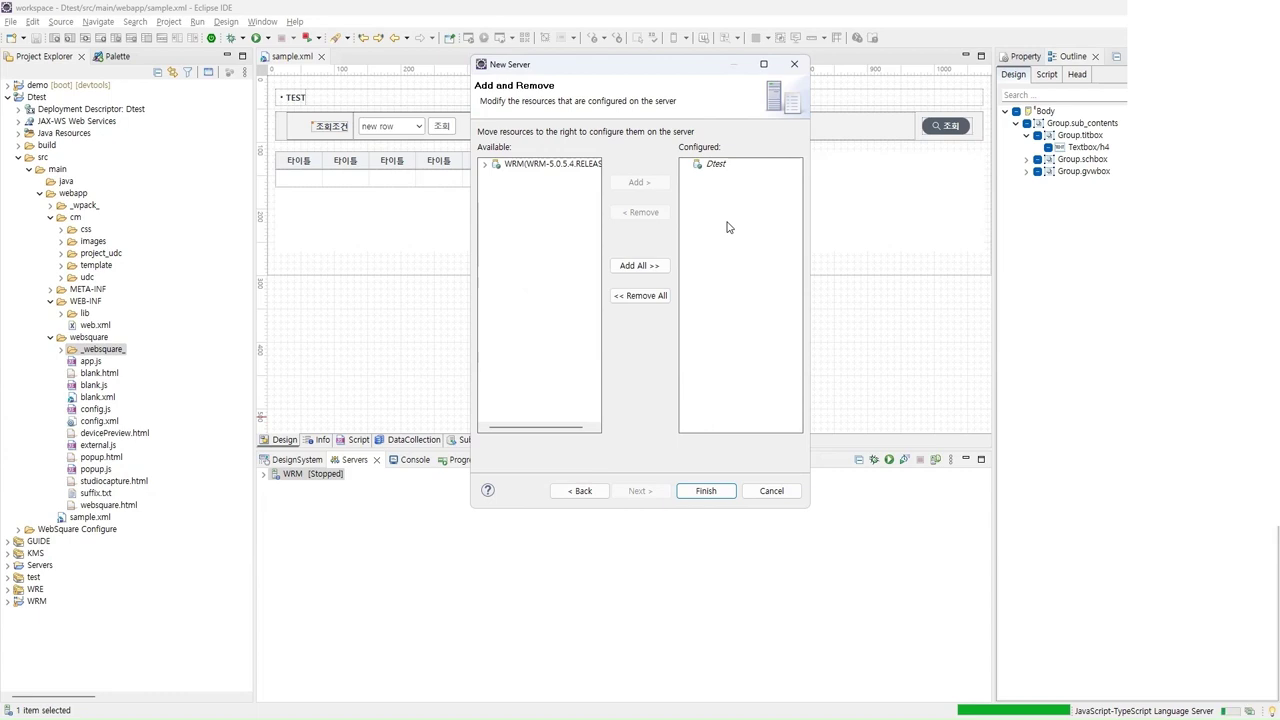
{"action": "left_click", "coordinate": [702, 493]}
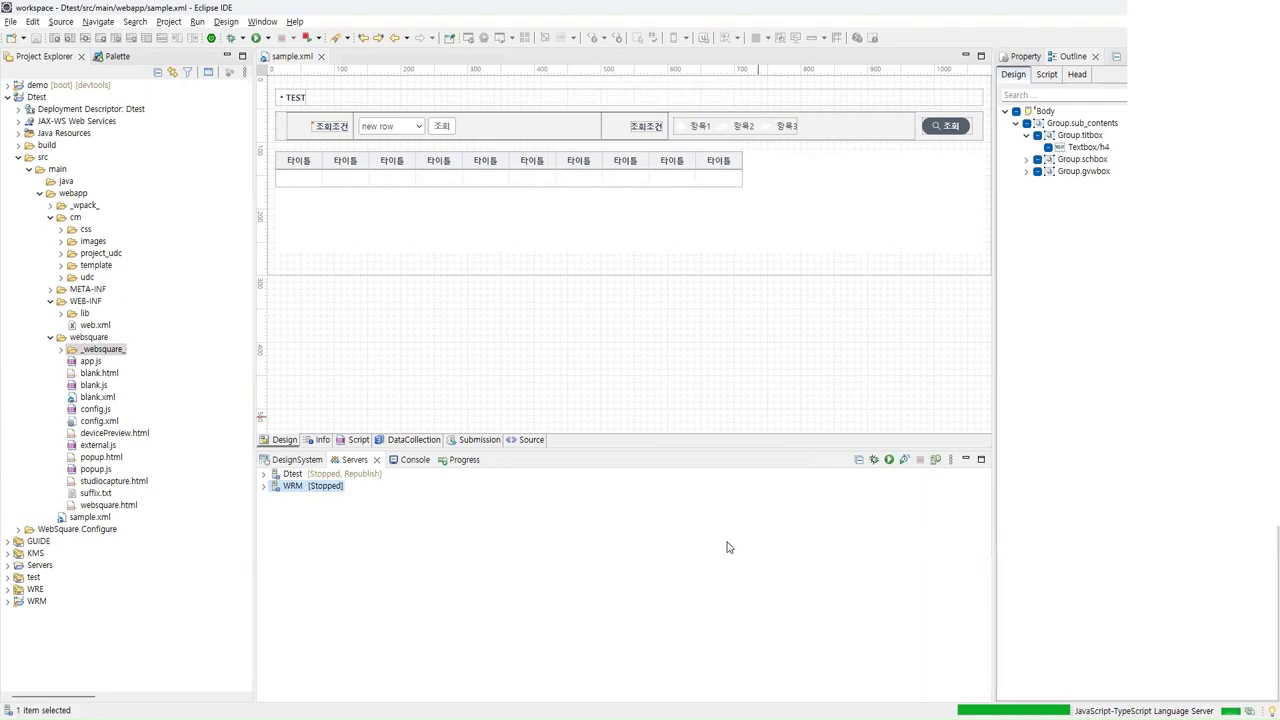
Open the Dtest server's overview settings and set its HTTP/1.1 port to 8081.
{"action": "left_click", "coordinate": [338, 474]}
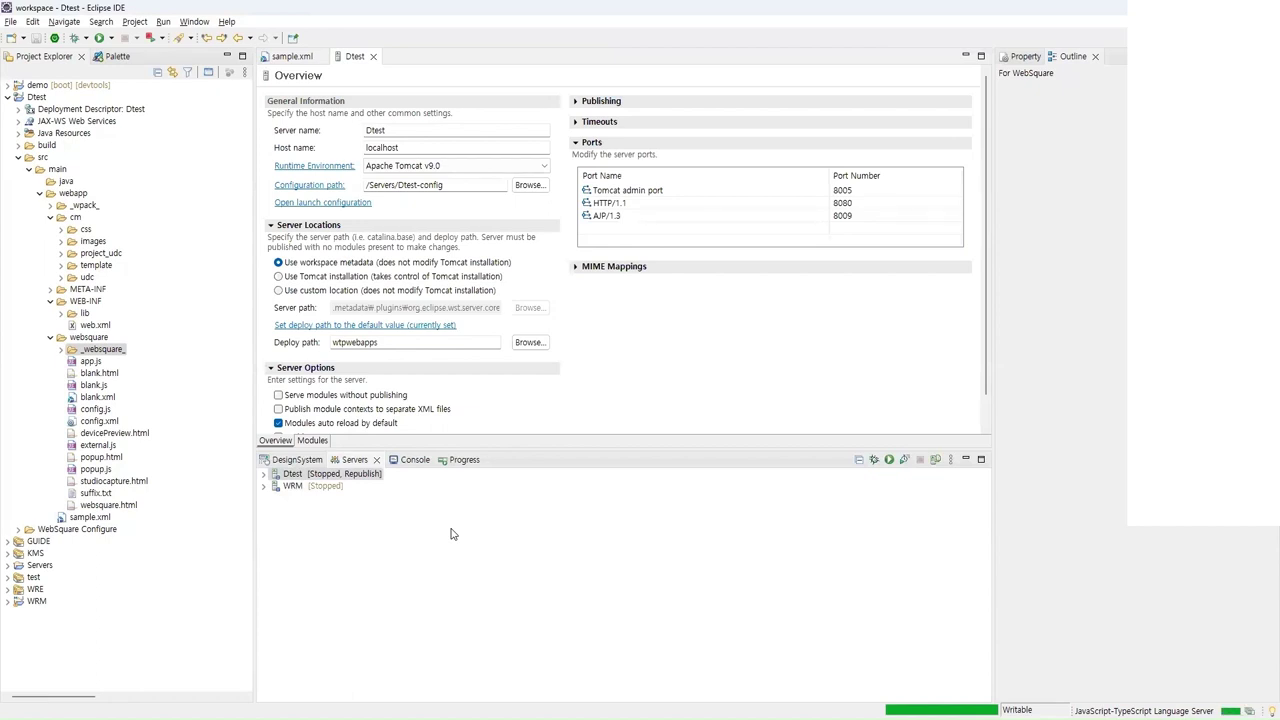
{"action": "left_click", "coordinate": [858, 202]}
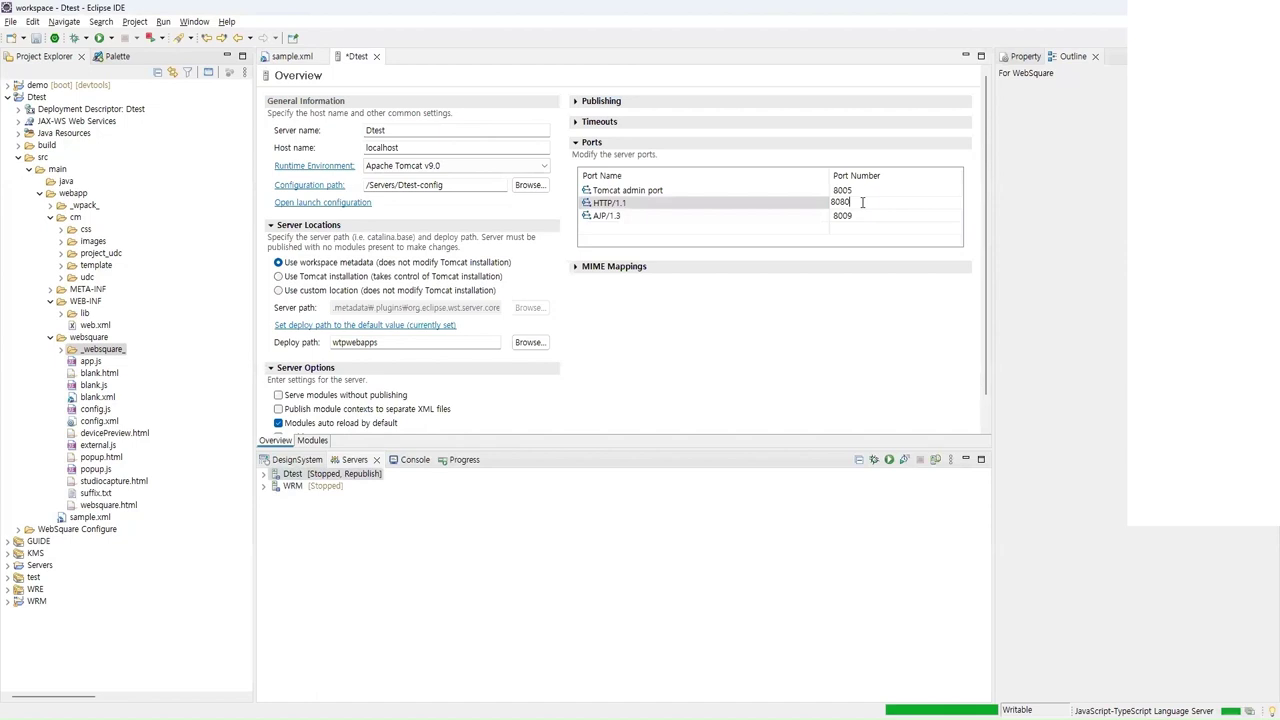
{"action": "key", "text": "BackSpace"}
{"action": "type", "text": "1"}
{"action": "key", "text": "Return"}
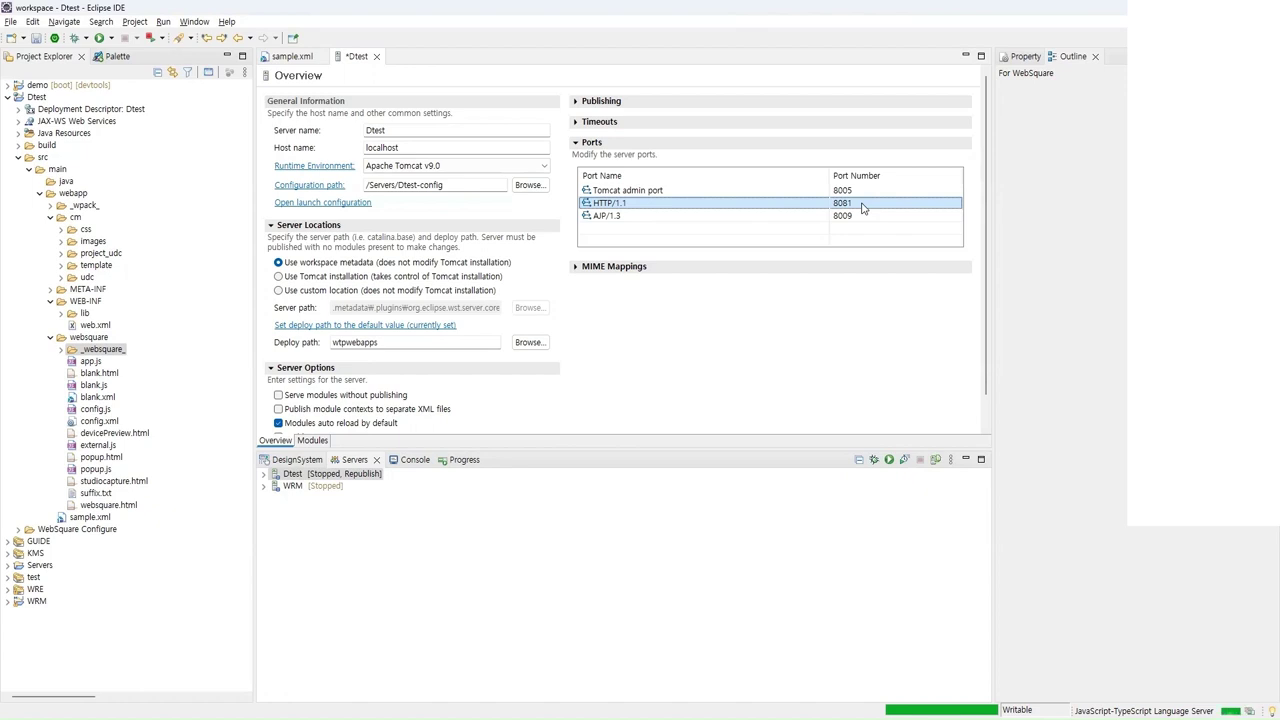
Set the Dtest server's start timeout to 500 seconds and save the server configuration.
{"action": "left_click", "coordinate": [590, 123]}
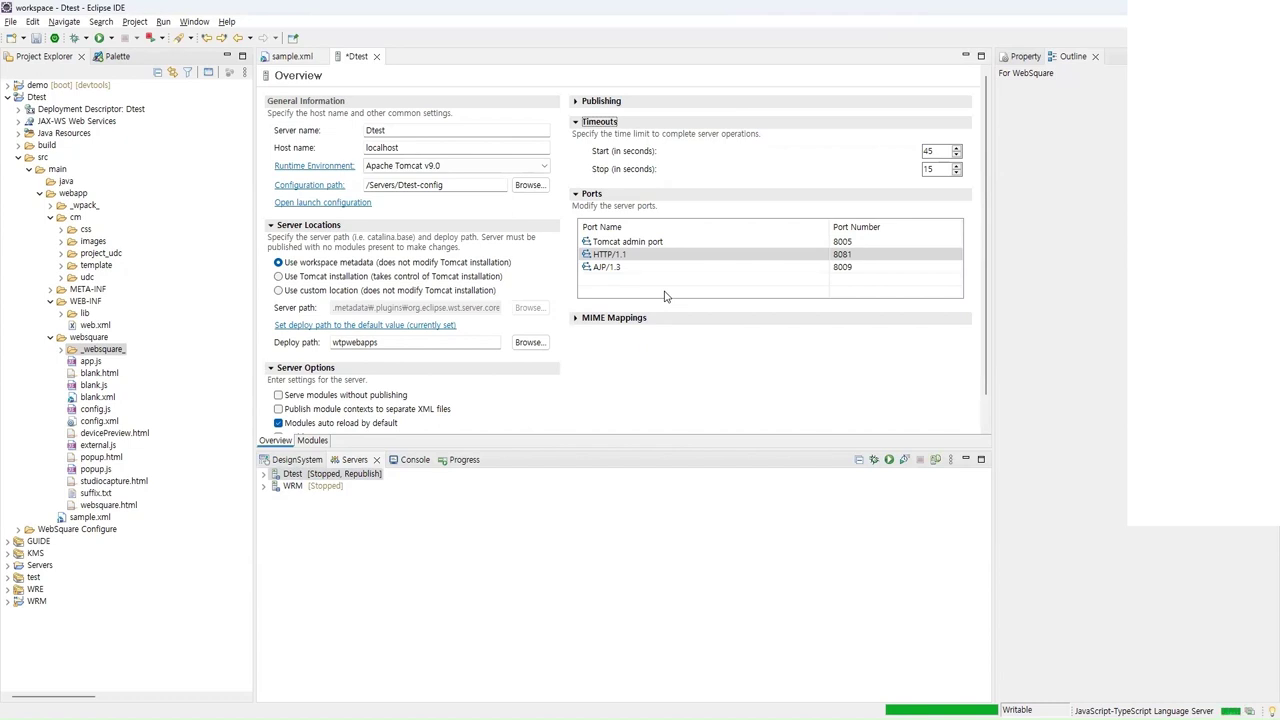
{"action": "double_click", "coordinate": [936, 155]}
{"action": "type", "text": "5000"}
{"action": "key", "text": "BackSpace"}
{"action": "key", "text": "ctrl+s"}
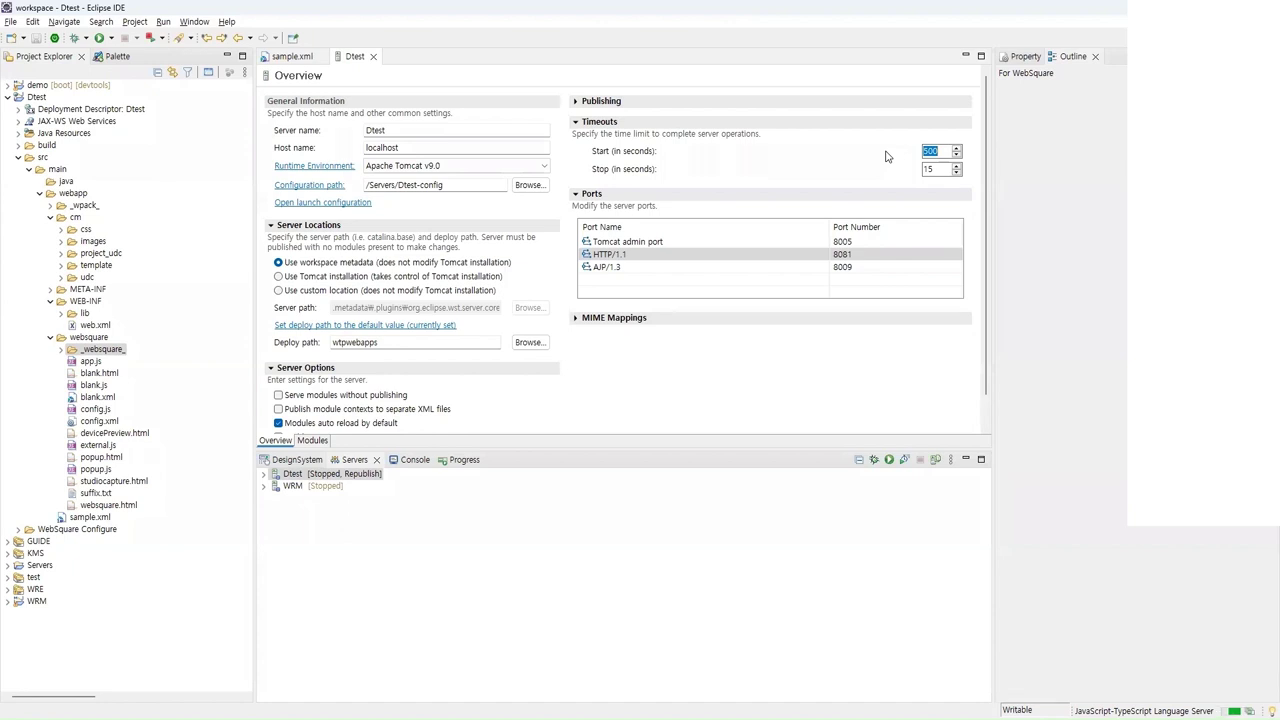
Open a new File Explorer window and go to the folder C:\WEBSQUARE_DEV_PACK_SP5\bin.
{"action": "key", "text": "super+e"}
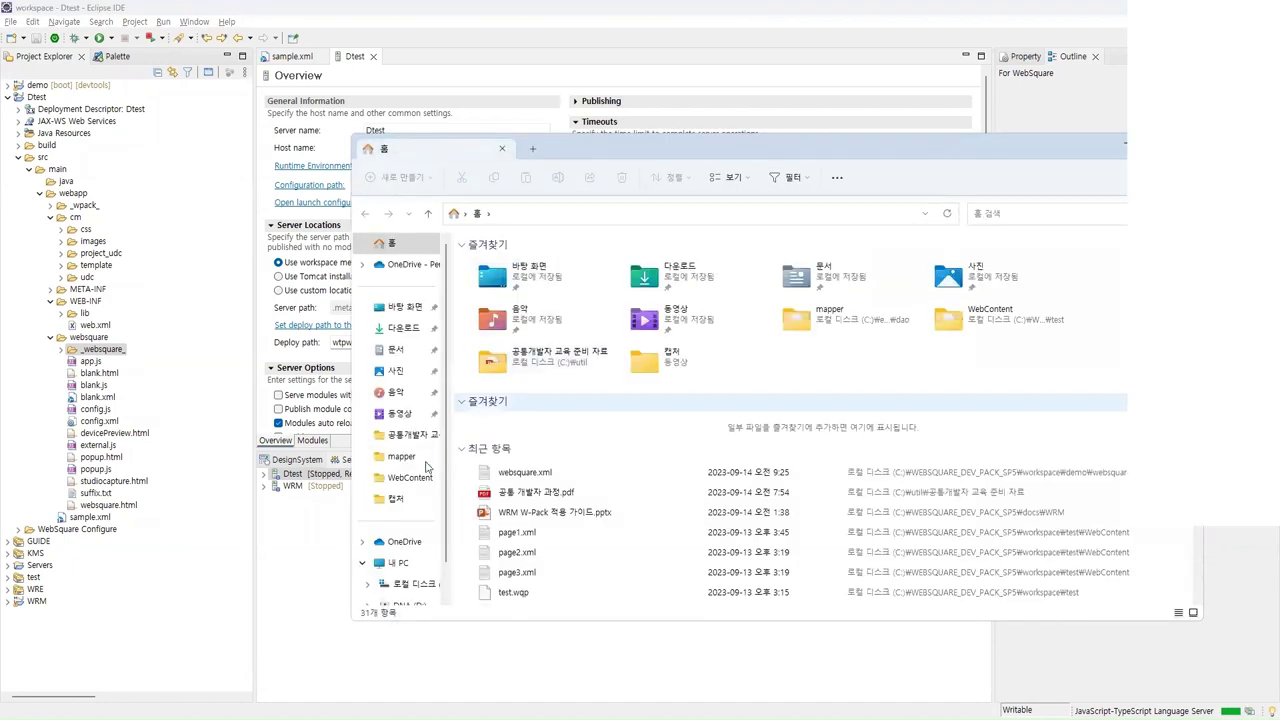
{"action": "scroll", "coordinate": [400, 470], "scroll_direction": "down", "scroll_amount": 1}
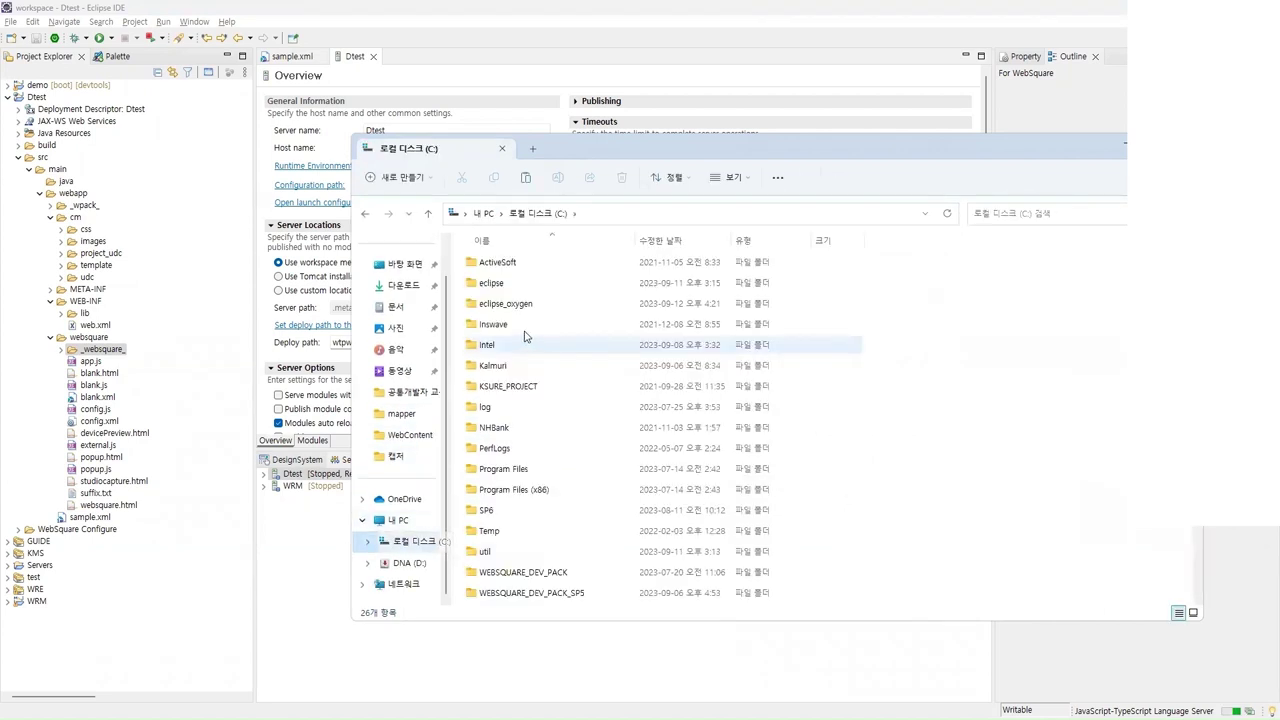
{"action": "scroll", "coordinate": [540, 400], "scroll_direction": "down", "scroll_amount": 3}
{"action": "left_click", "coordinate": [575, 416]}
{"action": "double_click", "coordinate": [576, 423]}
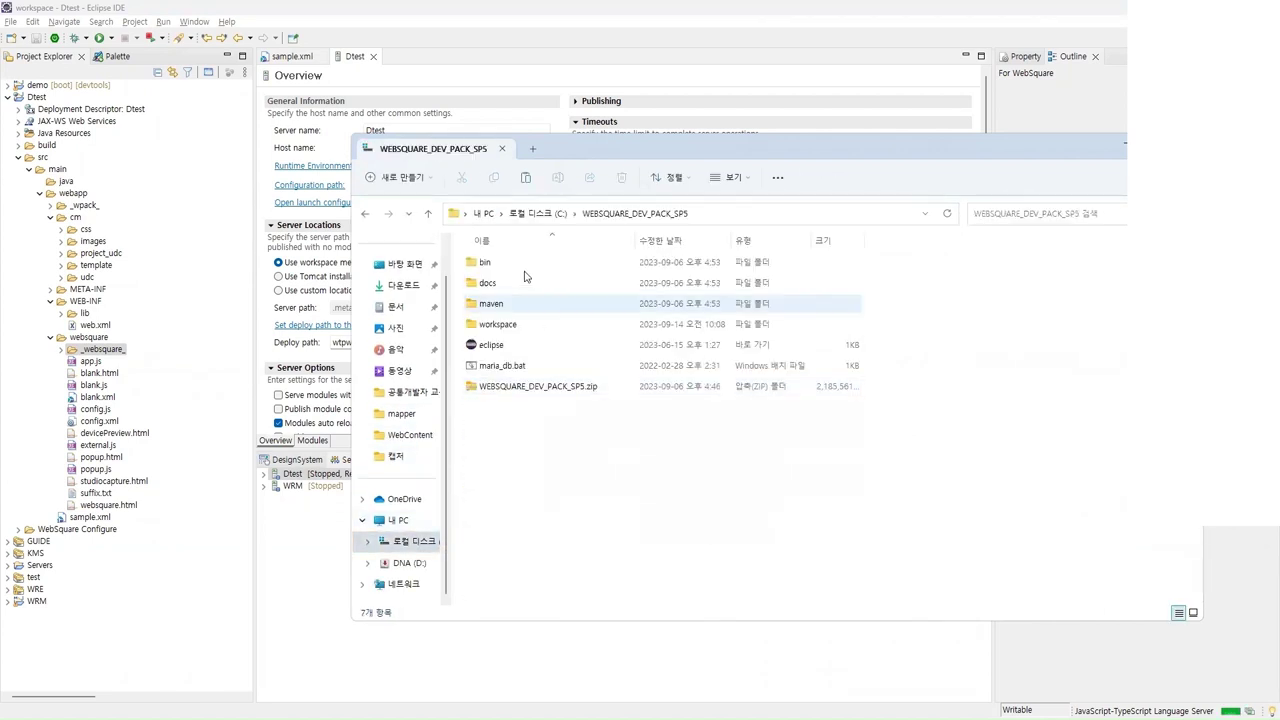
{"action": "left_click", "coordinate": [505, 264]}
{"action": "double_click", "coordinate": [505, 264]}
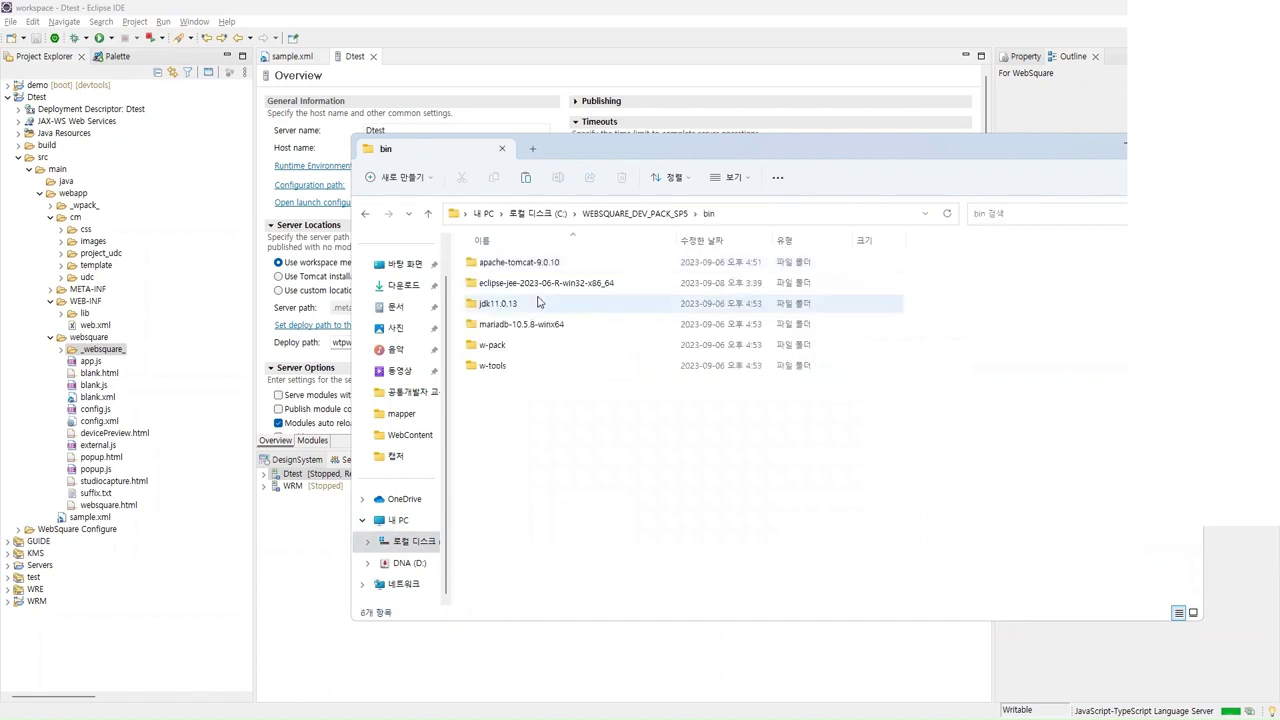
Open the websquare_home folder inside the com.inswave.websquare.webapp.engine_1.0.0.202307190859 plugin of the eclipse-jee-2023-06-R-win32-x86_64 installation.
{"action": "double_click", "coordinate": [542, 285]}
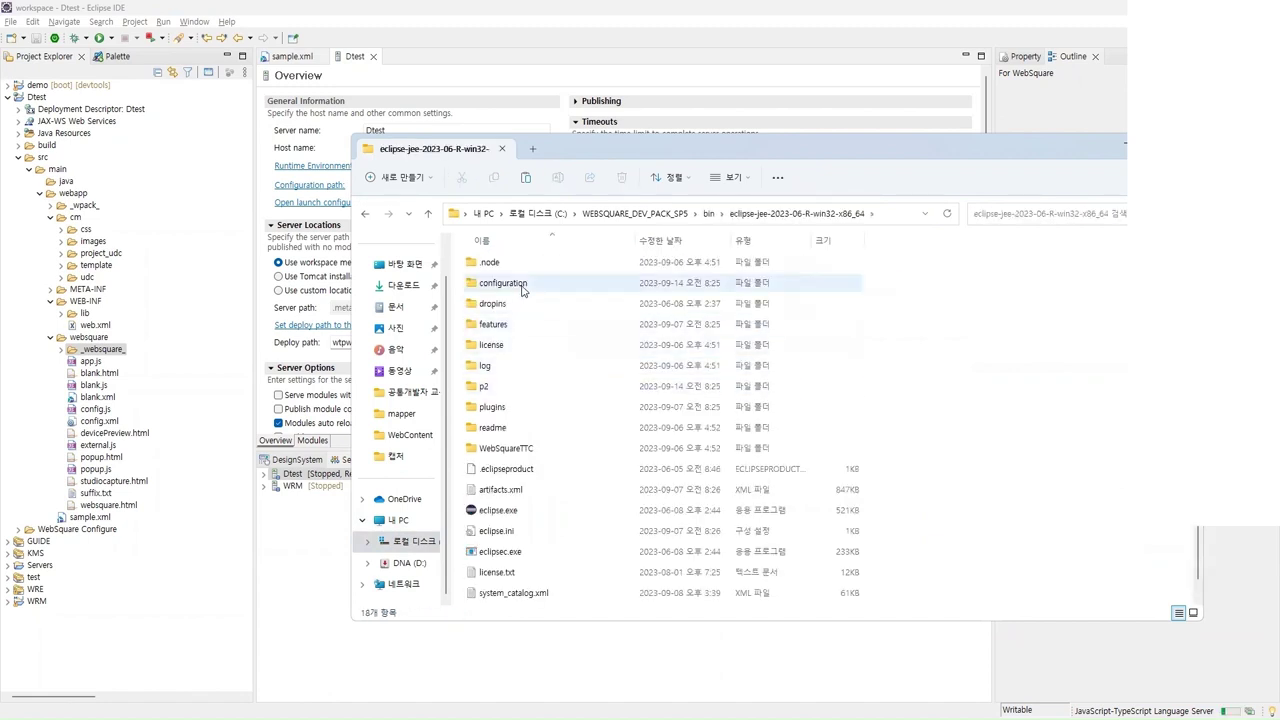
{"action": "double_click", "coordinate": [517, 410]}
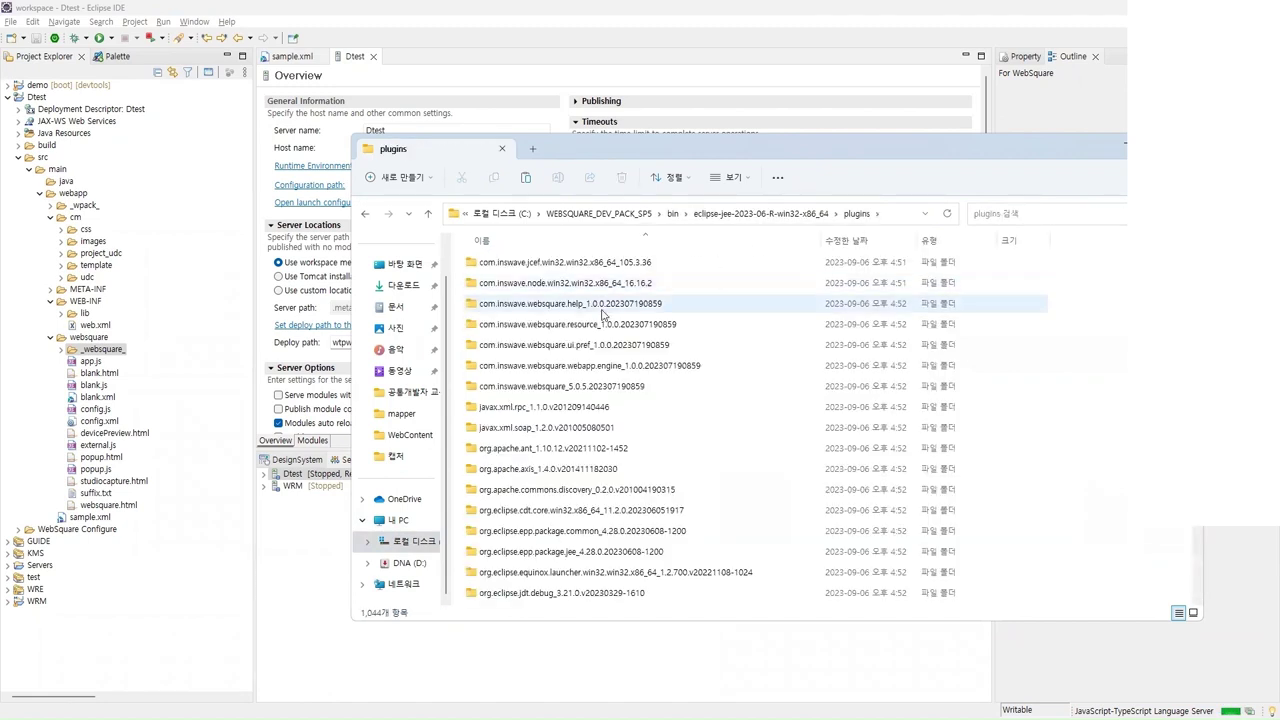
{"action": "left_click", "coordinate": [621, 368]}
{"action": "double_click", "coordinate": [621, 368]}
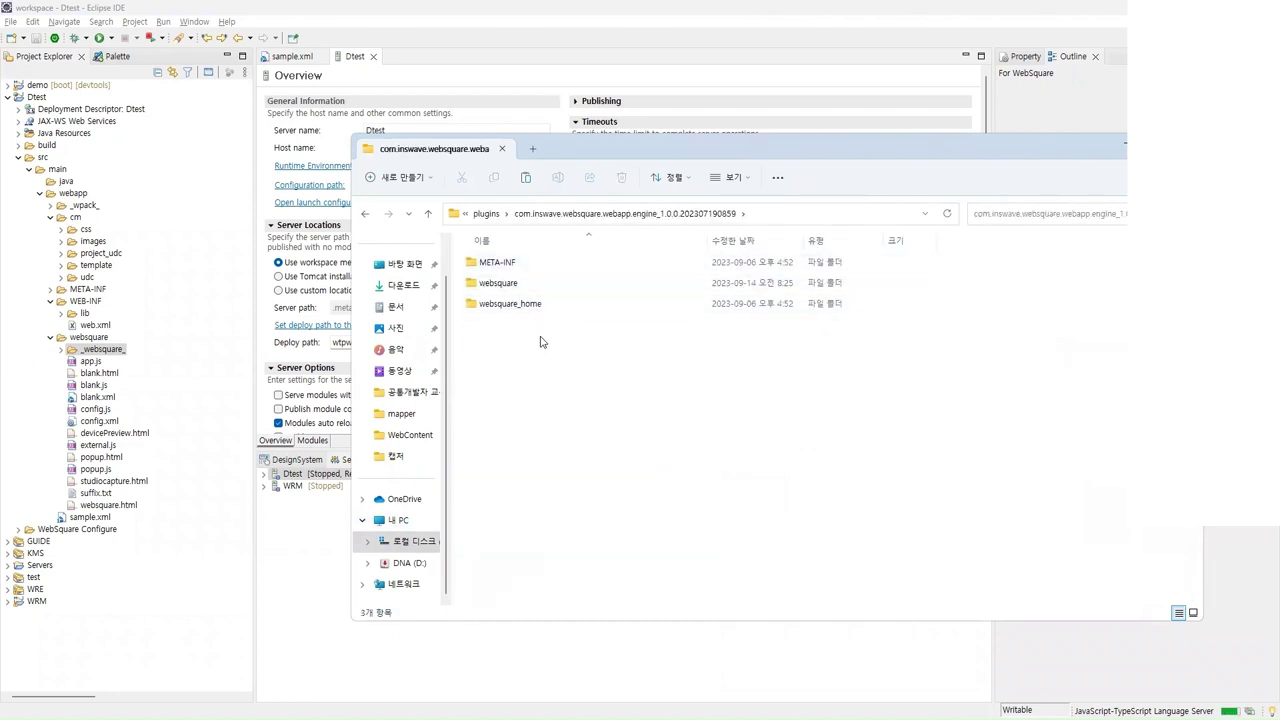
{"action": "double_click", "coordinate": [530, 304]}
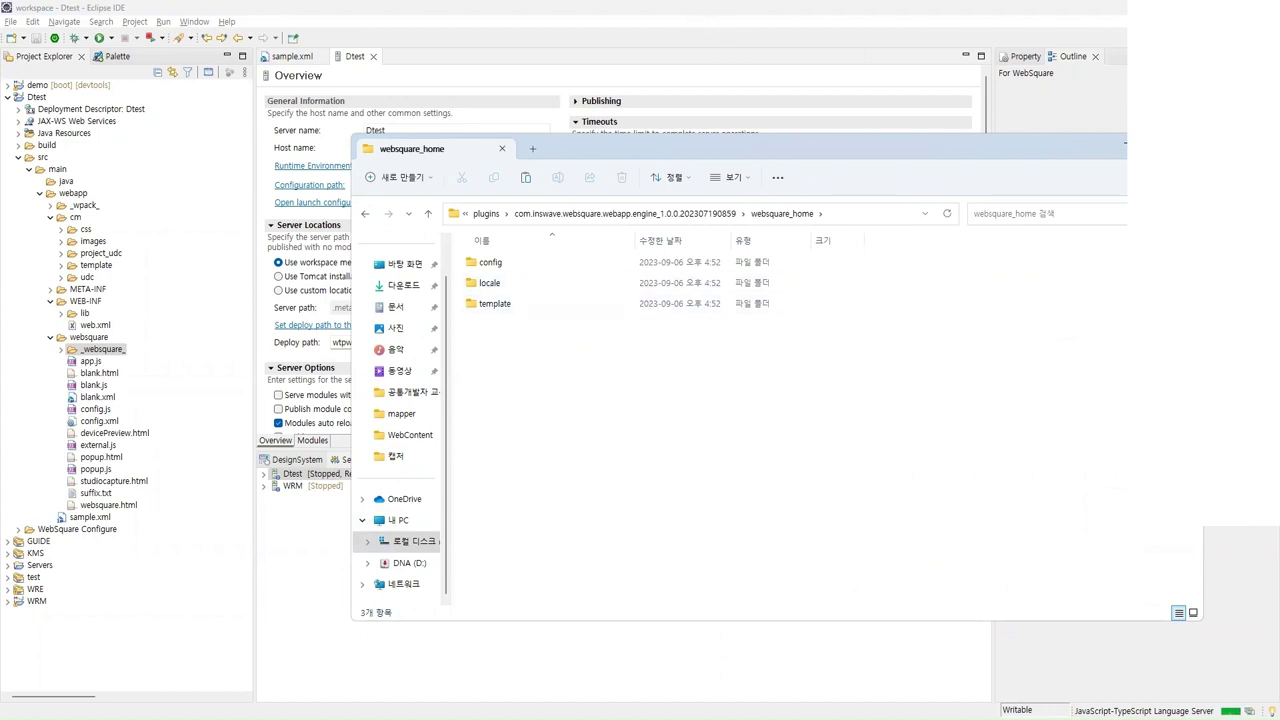
Switch back to Eclipse, collapse the Dtest project's src folder and expand the WRM project.
{"action": "left_click", "coordinate": [129, 171]}
{"action": "left_click", "coordinate": [17, 157]}
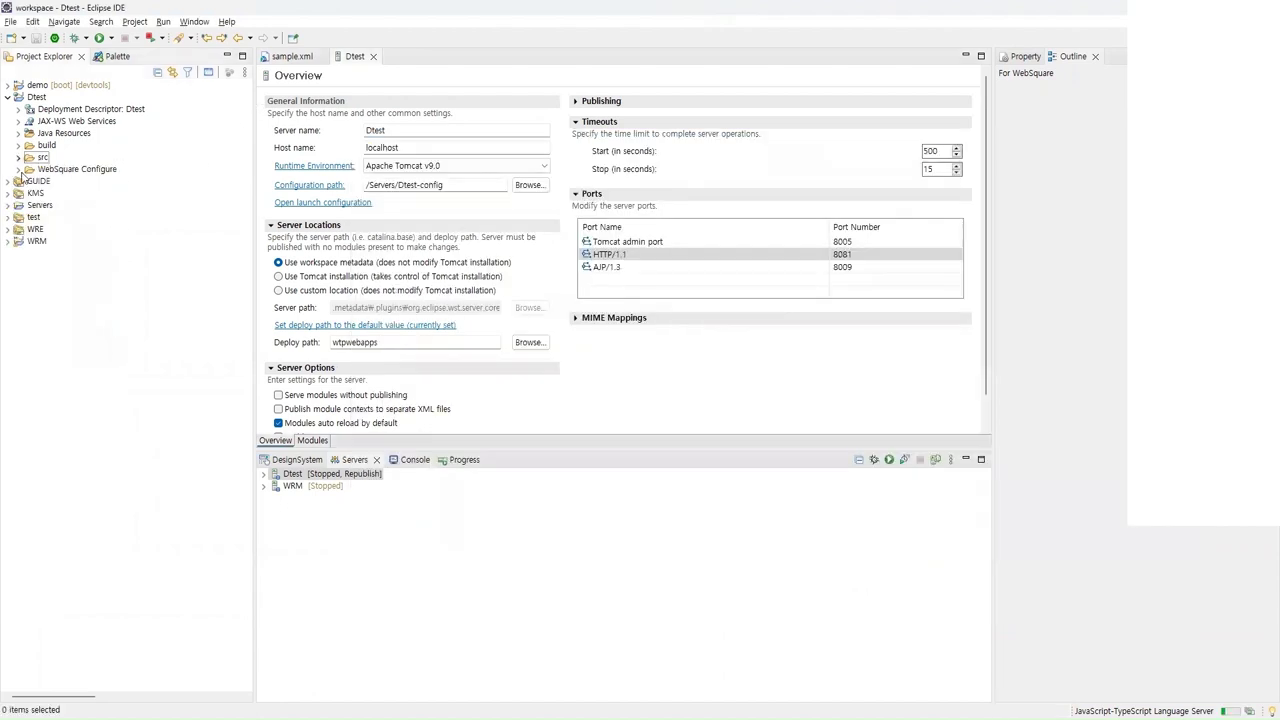
{"action": "left_click", "coordinate": [7, 241]}
{"action": "left_click", "coordinate": [36, 241]}
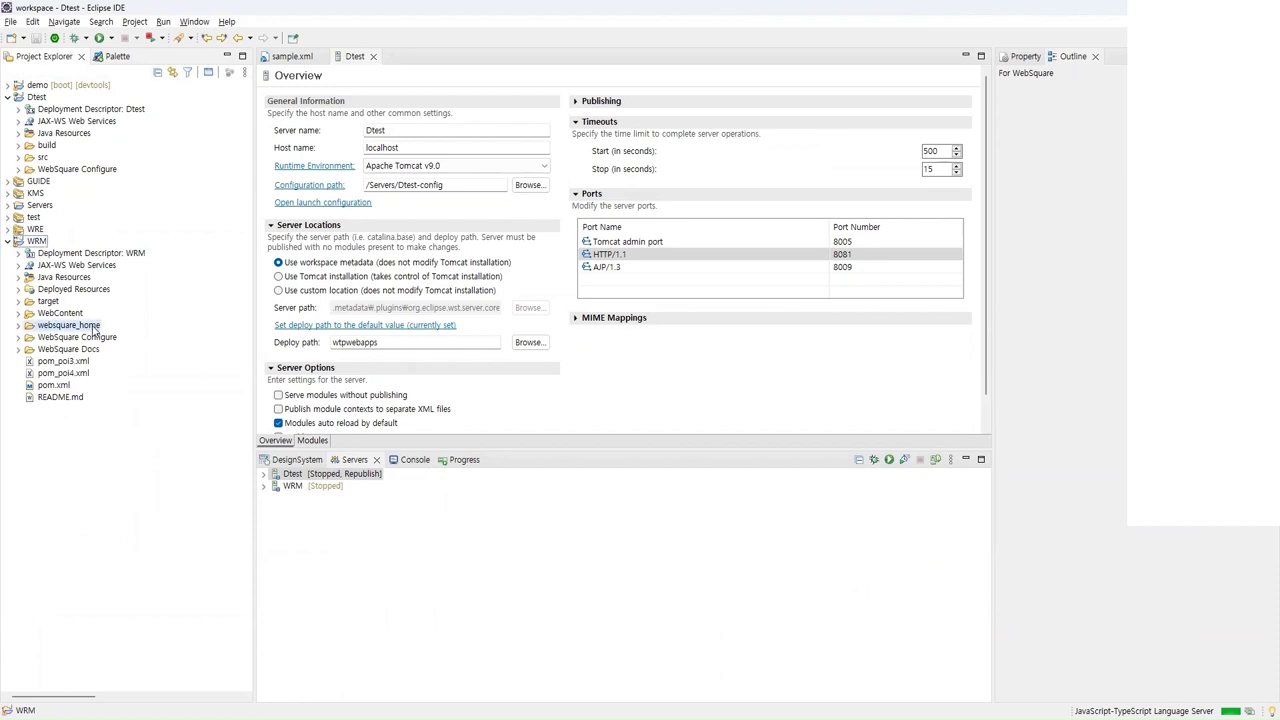
Expand the WRM project's websquare_home folder and examine the files in its config and license subfolders.
{"action": "double_click", "coordinate": [90, 329]}
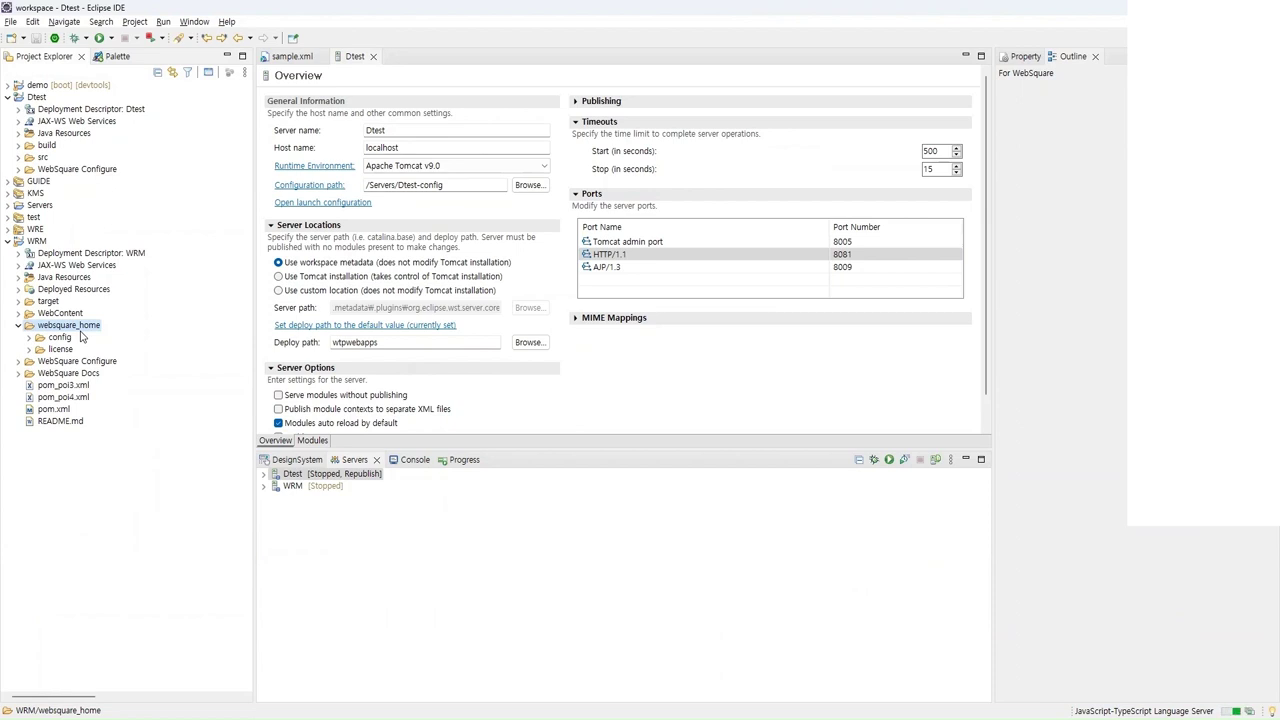
{"action": "left_click", "coordinate": [29, 337]}
{"action": "left_click", "coordinate": [29, 385]}
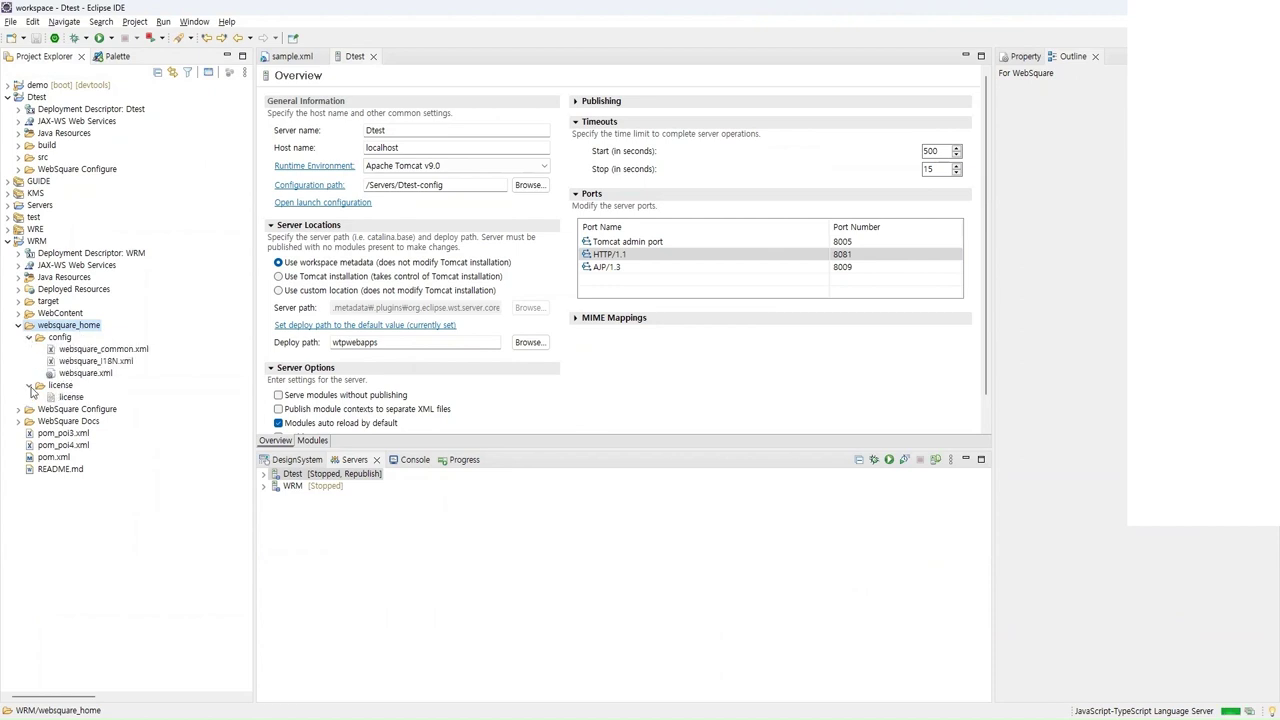
{"action": "left_click", "coordinate": [74, 398]}
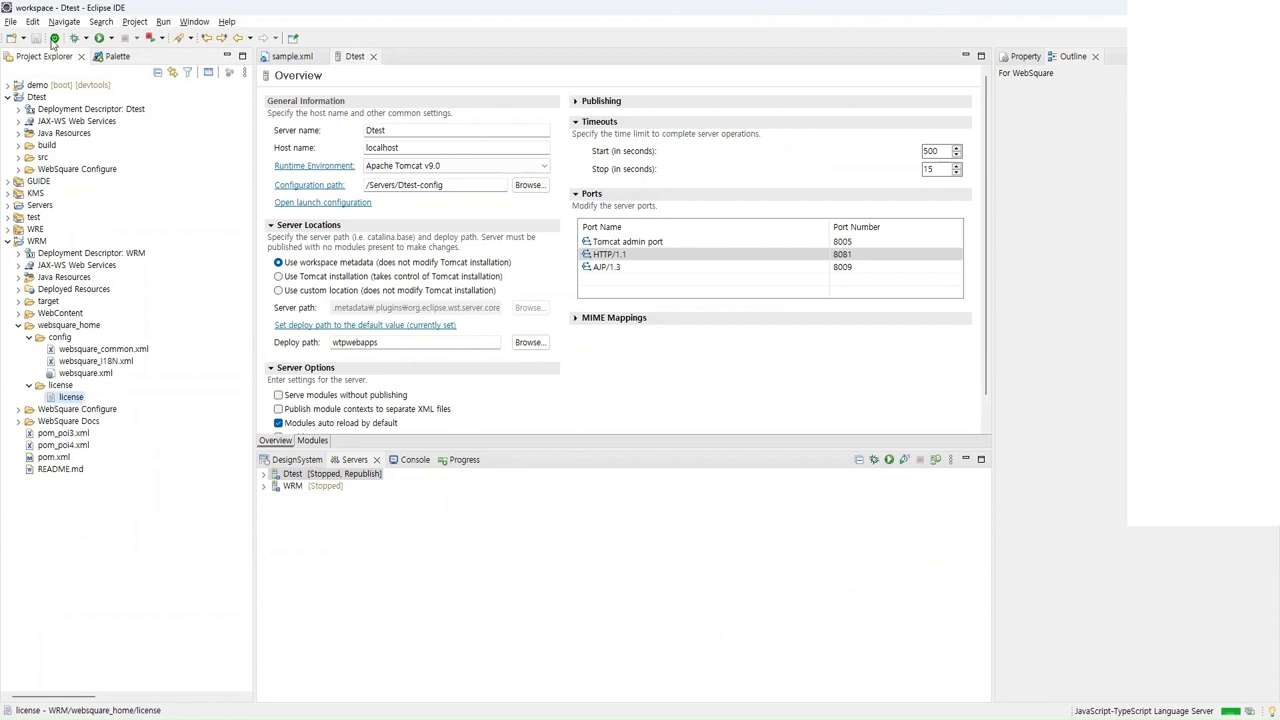
{"action": "left_click", "coordinate": [60, 338]}
{"action": "left_click", "coordinate": [88, 374]}
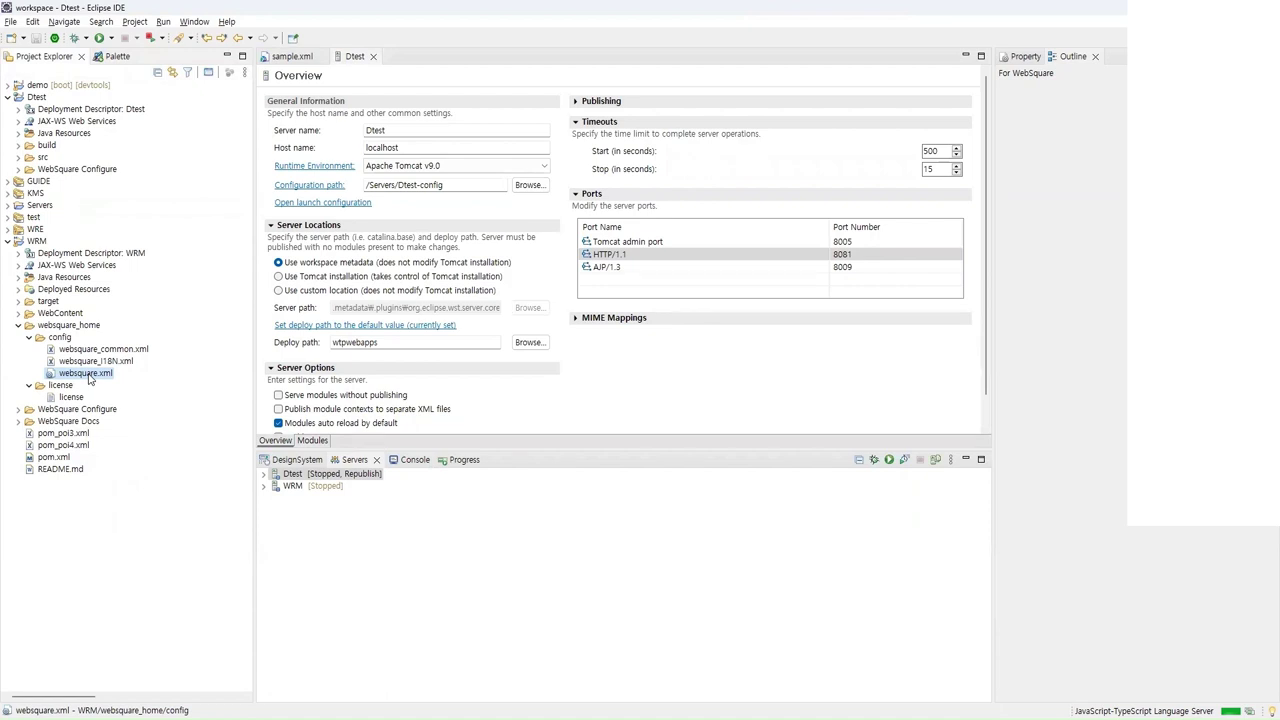
Copy the websquare_home folder from the WRM project into the root of the Dtest project.
{"action": "left_click", "coordinate": [76, 327]}
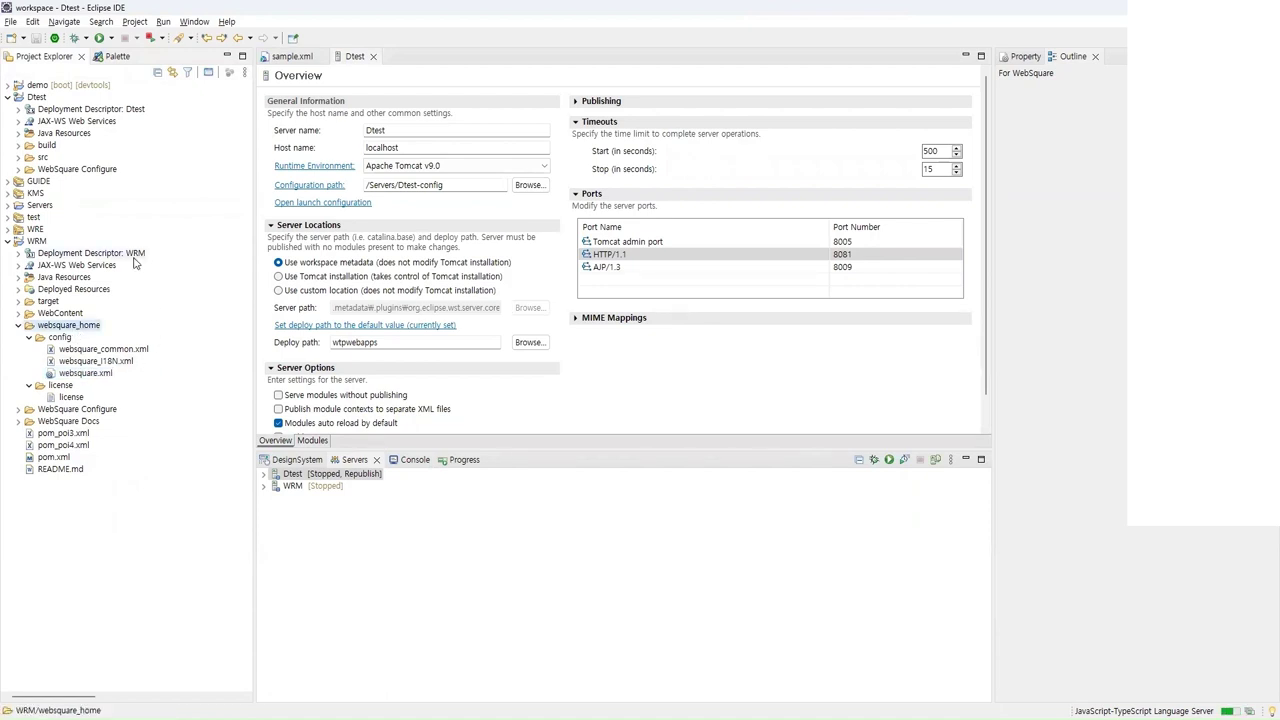
{"action": "left_click", "coordinate": [40, 98]}
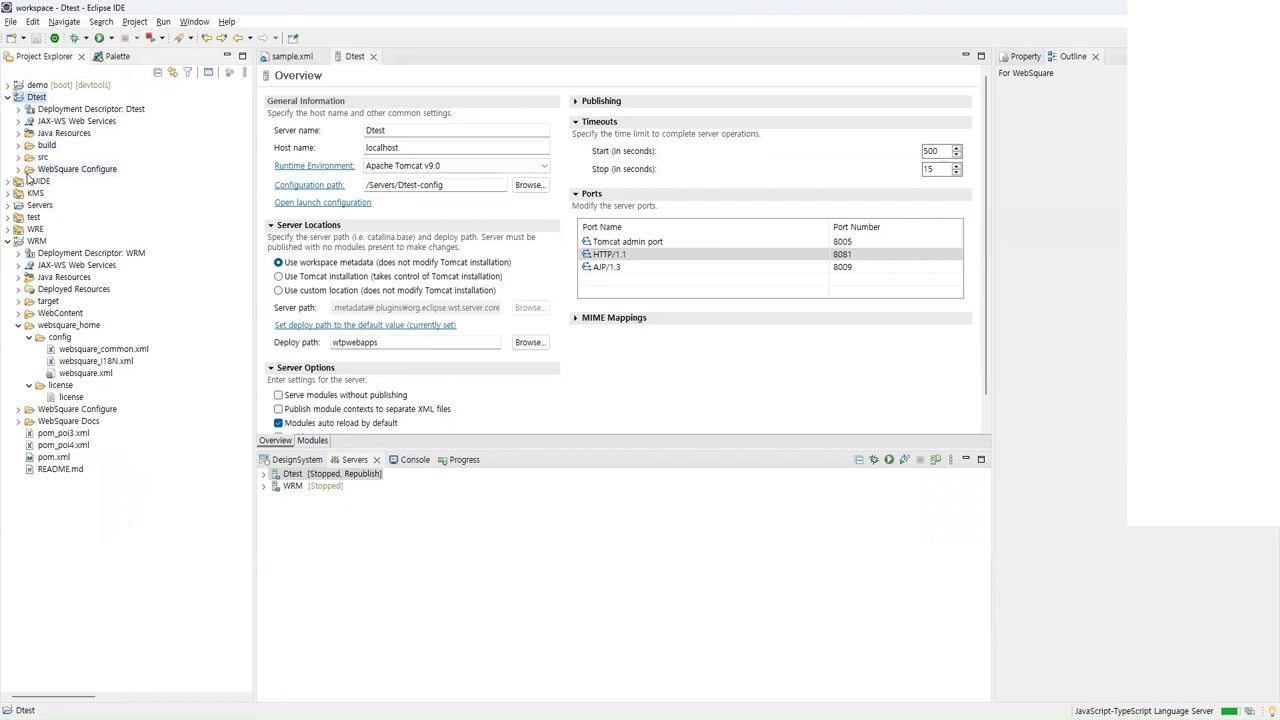
{"action": "left_click", "coordinate": [18, 157]}
{"action": "left_click", "coordinate": [29, 169]}
{"action": "left_click", "coordinate": [29, 169]}
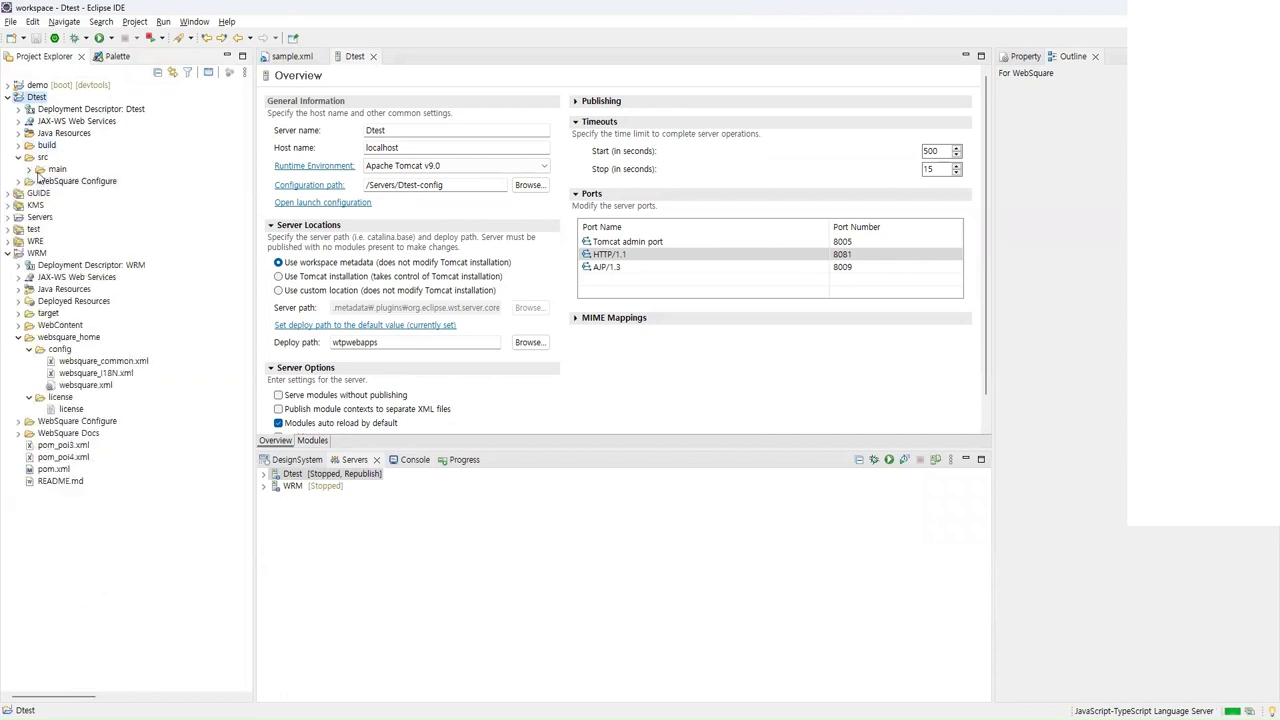
{"action": "left_click", "coordinate": [18, 157]}
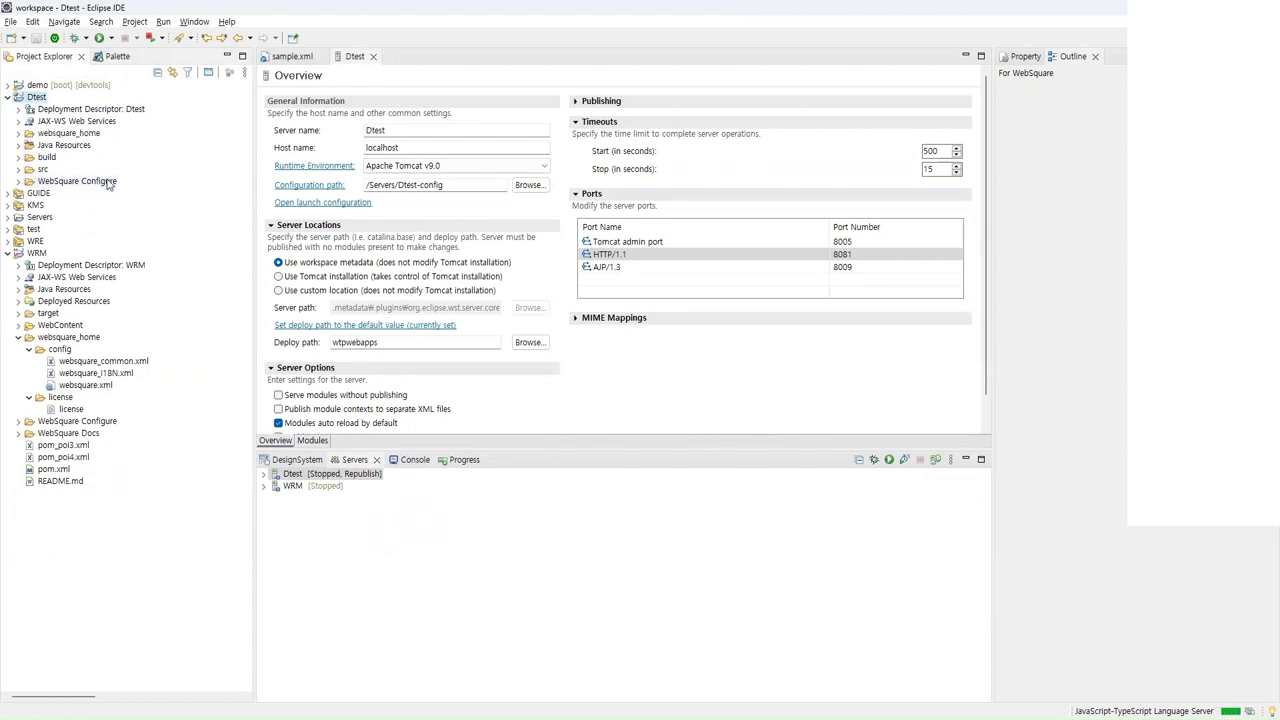
{"action": "left_click", "coordinate": [74, 135]}
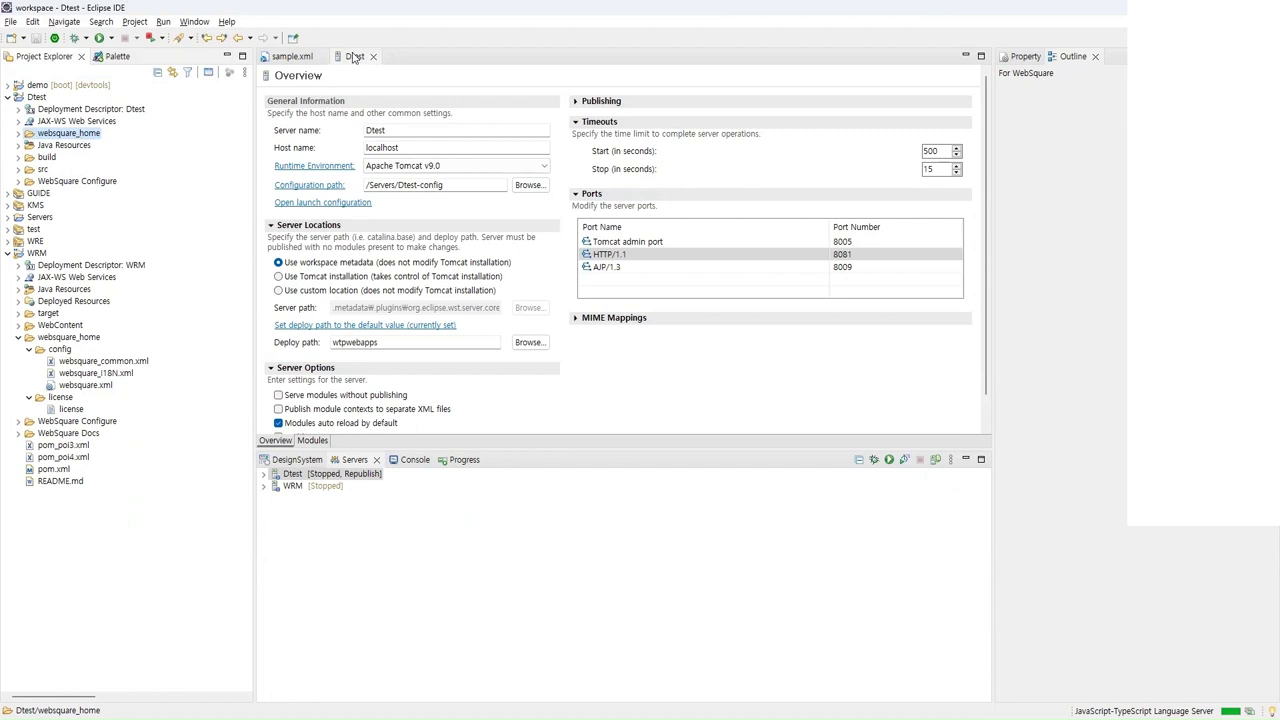
Open the Dtest server's launch configuration and append -DWEBSQUARE_HOME="" to the end of its VM arguments.
{"action": "left_click", "coordinate": [326, 203]}
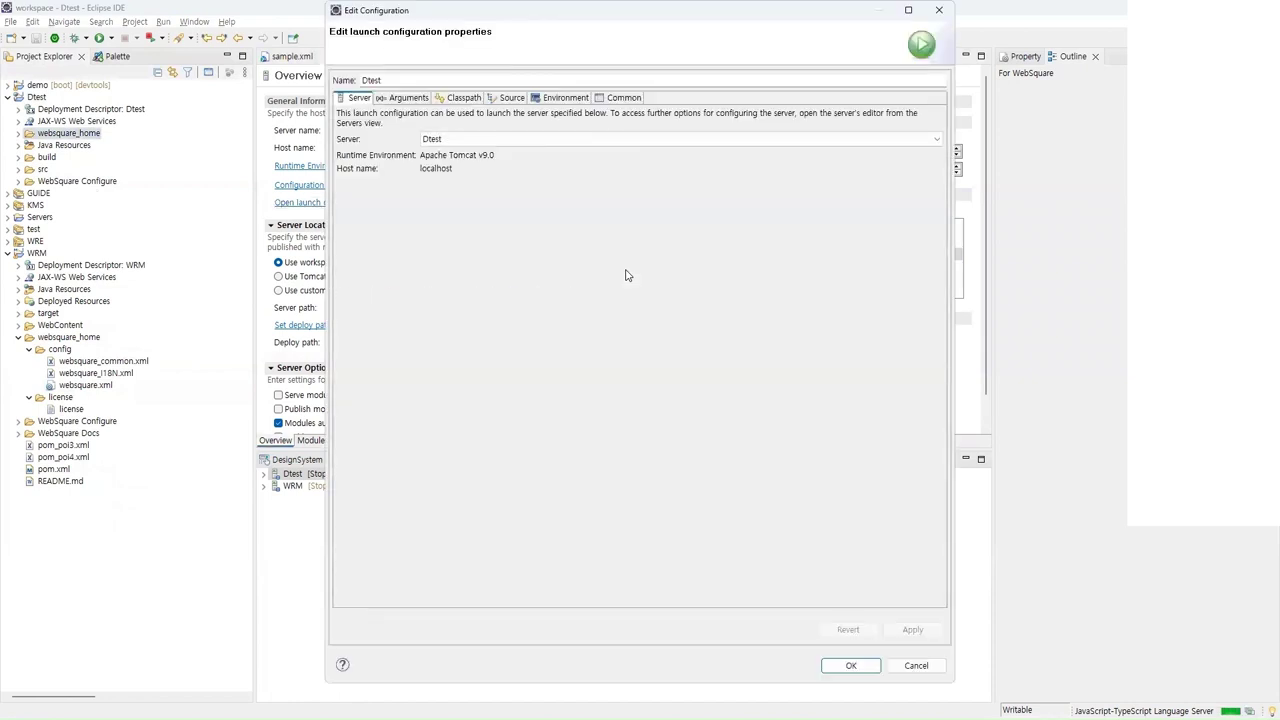
{"action": "left_click", "coordinate": [405, 98]}
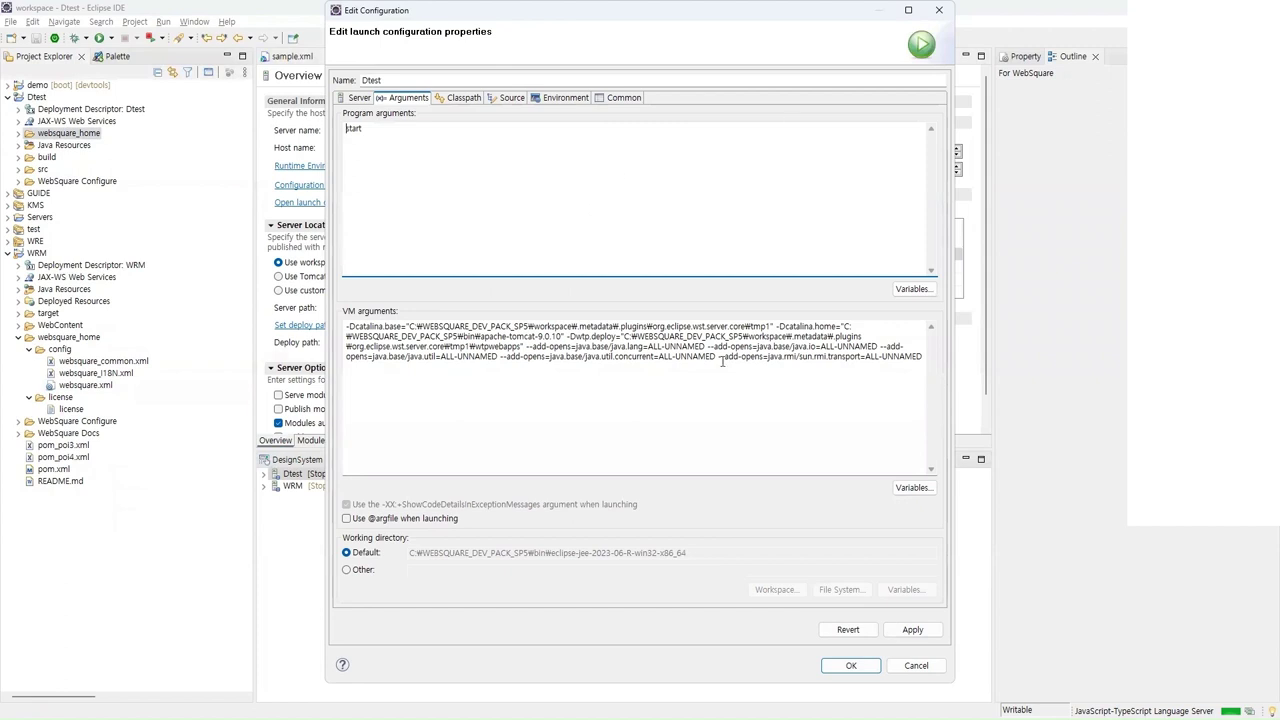
{"action": "left_click_drag", "start_coordinate": [566, 336], "coordinate": [925, 372]}
{"action": "left_click", "coordinate": [925, 372]}
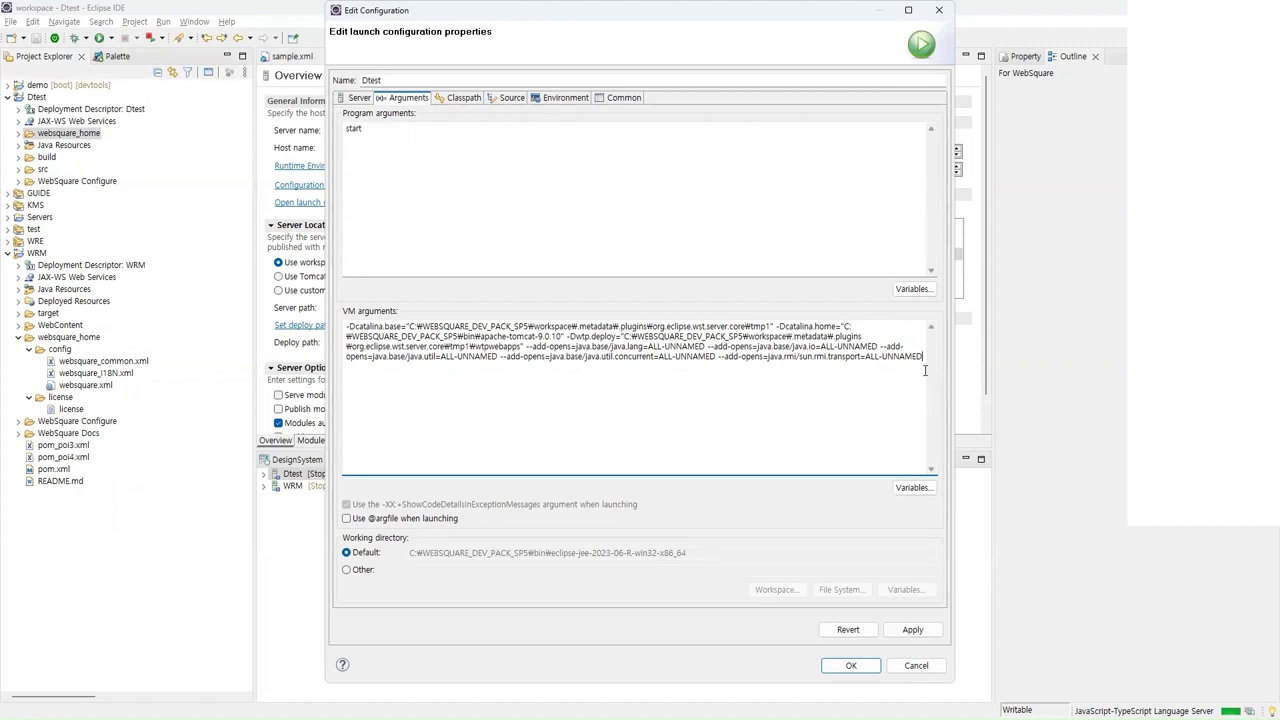
{"action": "type", "text": "-DWEBSQUARE_HOME="}
{"action": "type", "text": "\"\""}
Open a new File Explorer window and go to the folder C:\WEBSQUARE_DEV_PACK_SP5\workspace.
{"action": "key", "text": "super+e"}
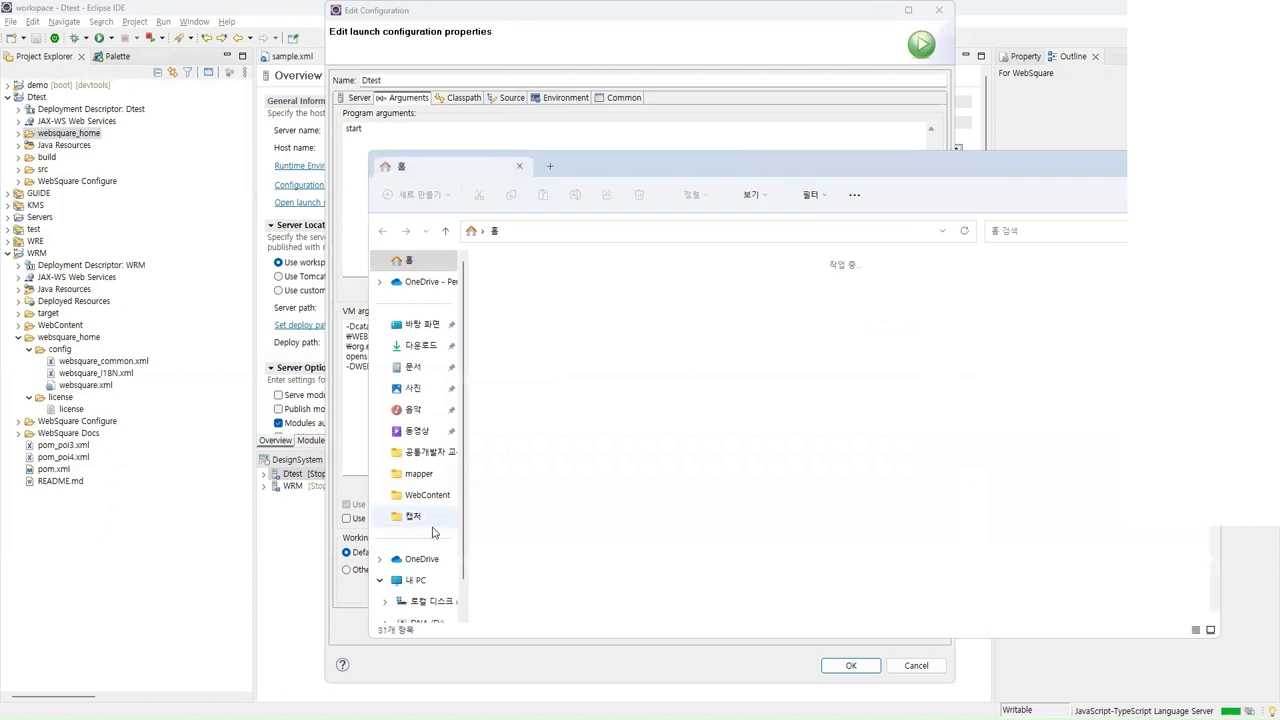
{"action": "scroll", "coordinate": [434, 540], "scroll_direction": "down", "scroll_amount": 1}
{"action": "left_click", "coordinate": [434, 559]}
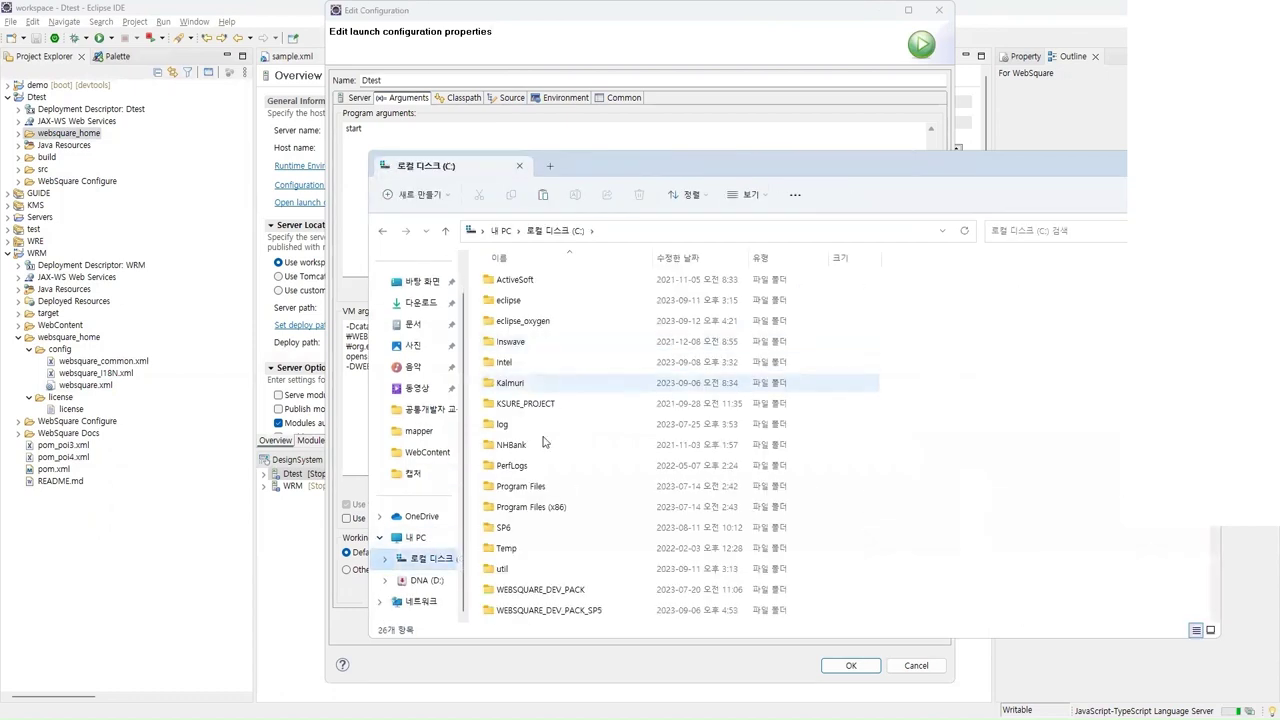
{"action": "double_click", "coordinate": [548, 610]}
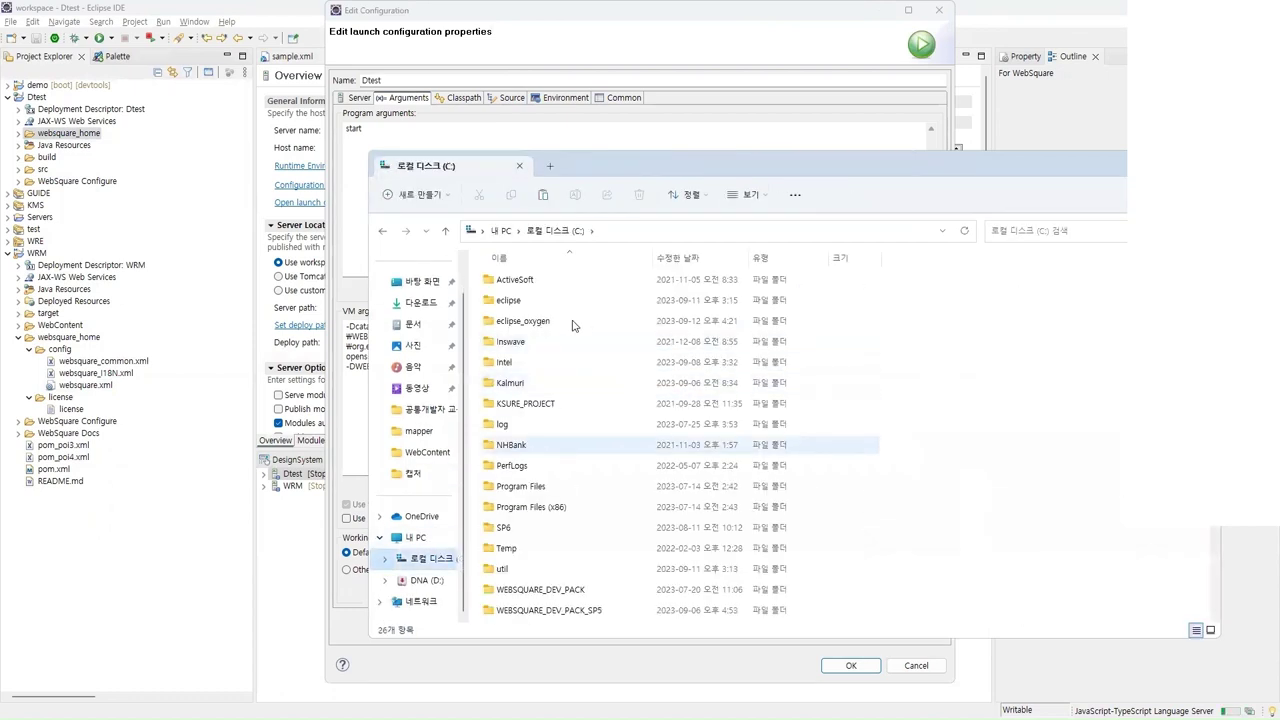
{"action": "double_click", "coordinate": [540, 342]}
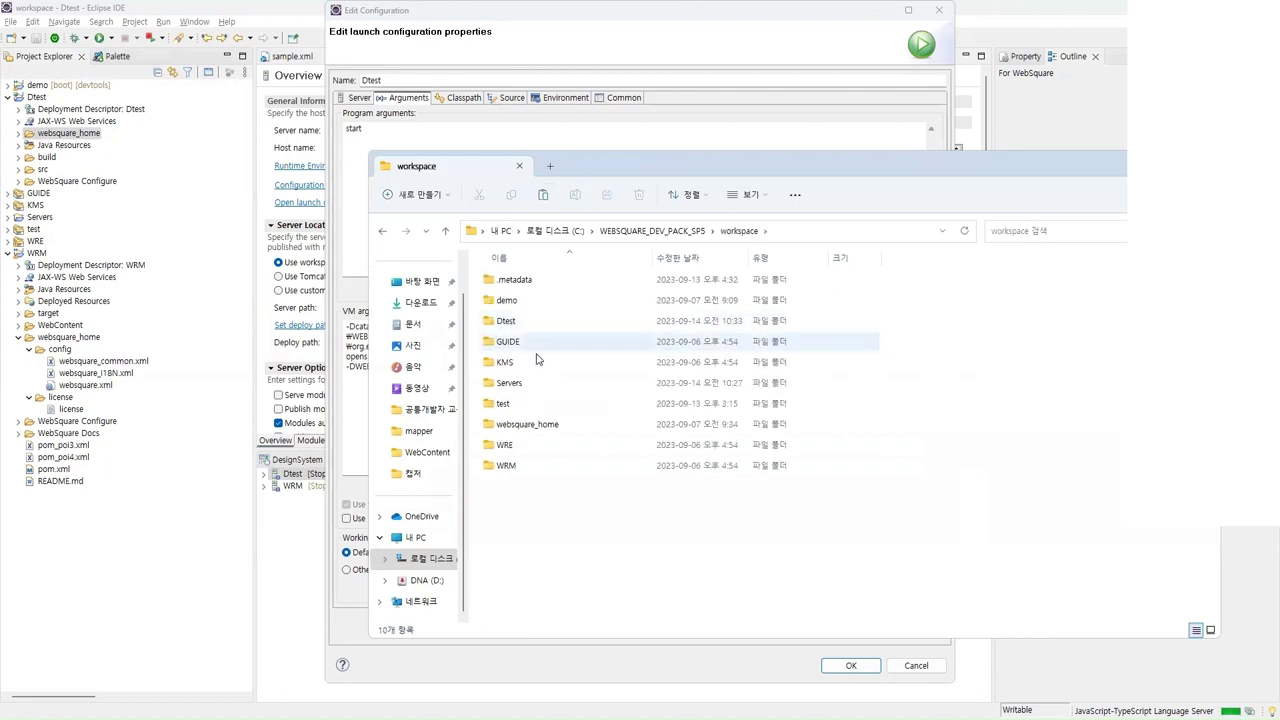